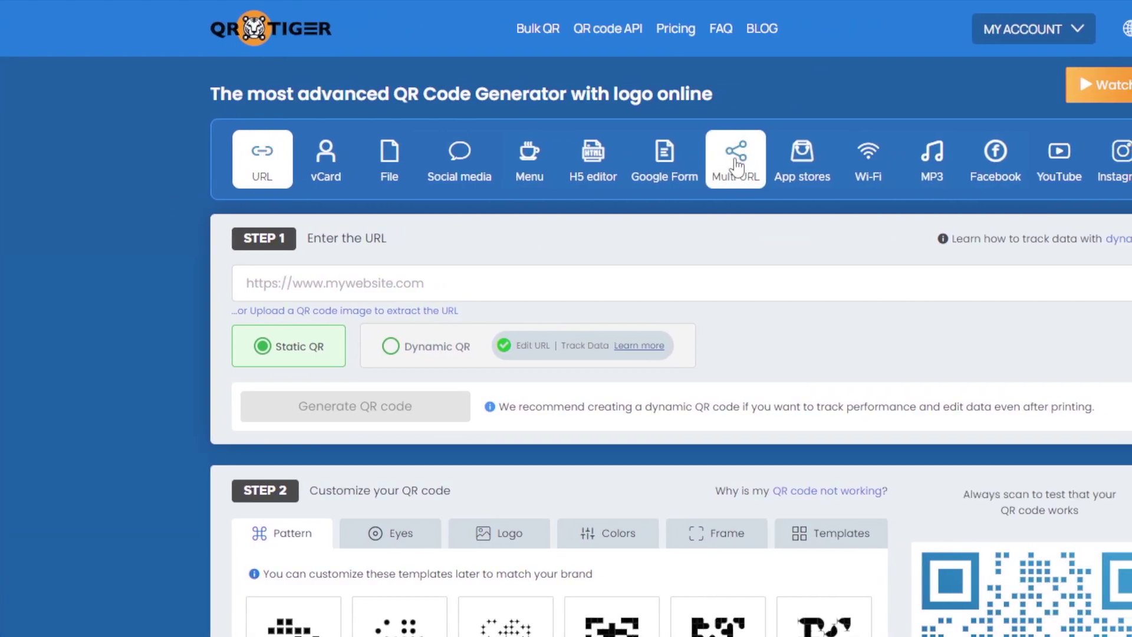
Step: Choose the Multi URL QR code solution, review its available types, and set the type to Location
left_click(737, 167)
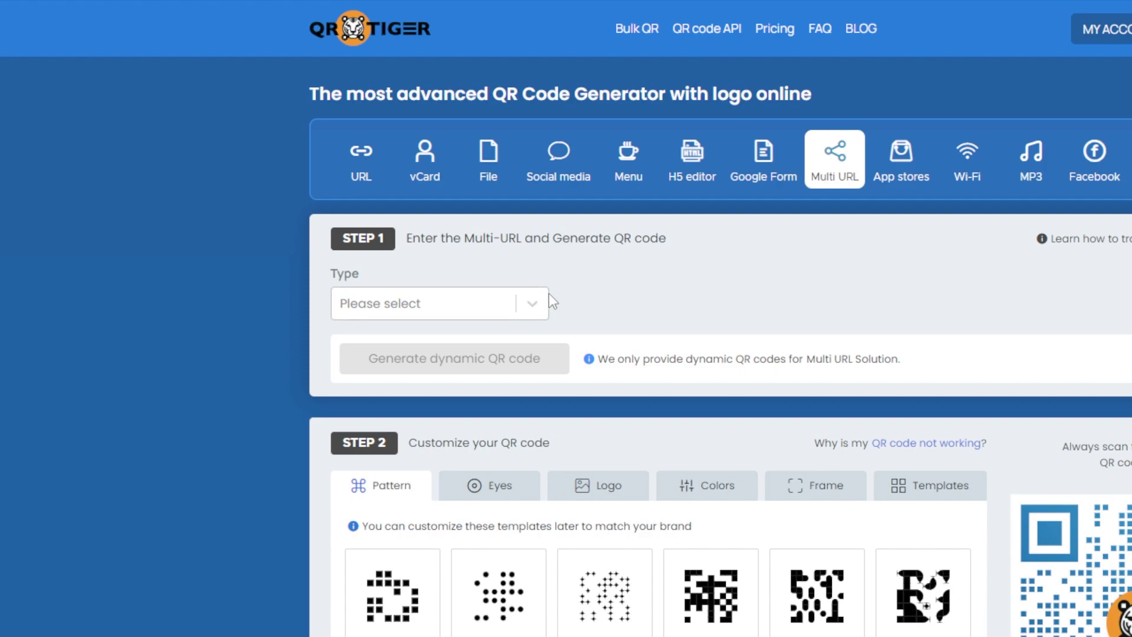
left_click(501, 304)
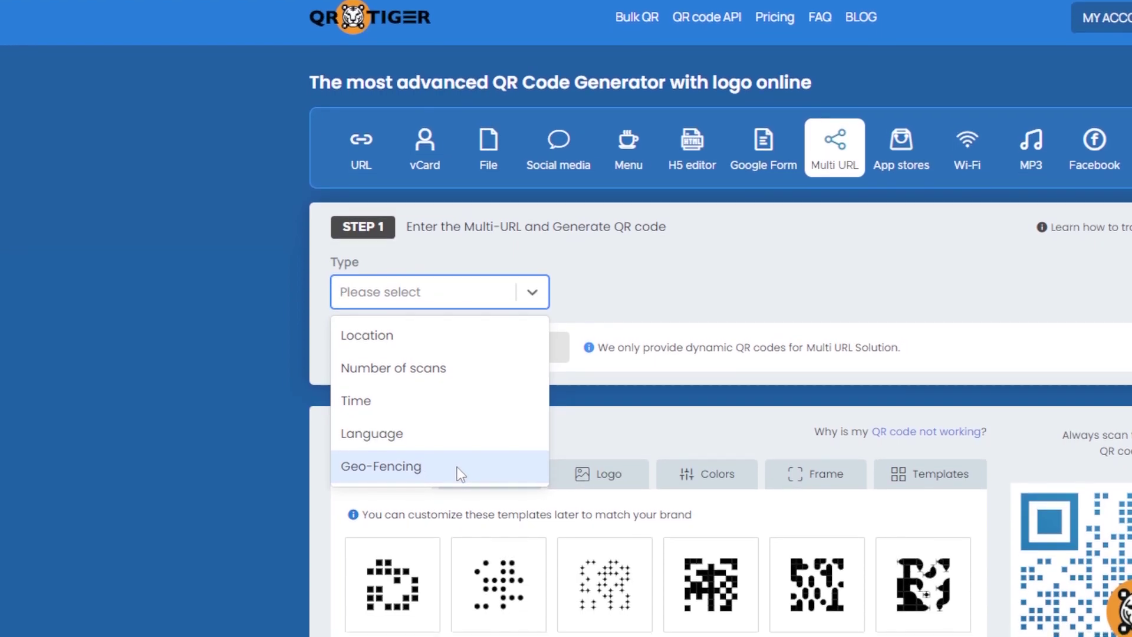
left_click(599, 354)
left_click(506, 294)
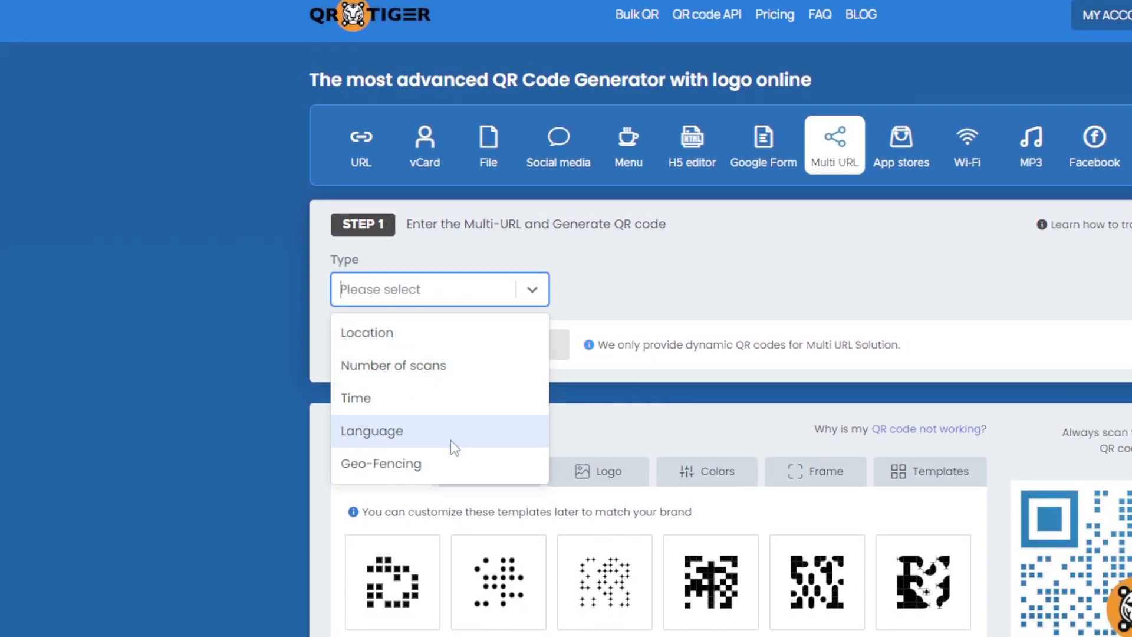
left_click(666, 420)
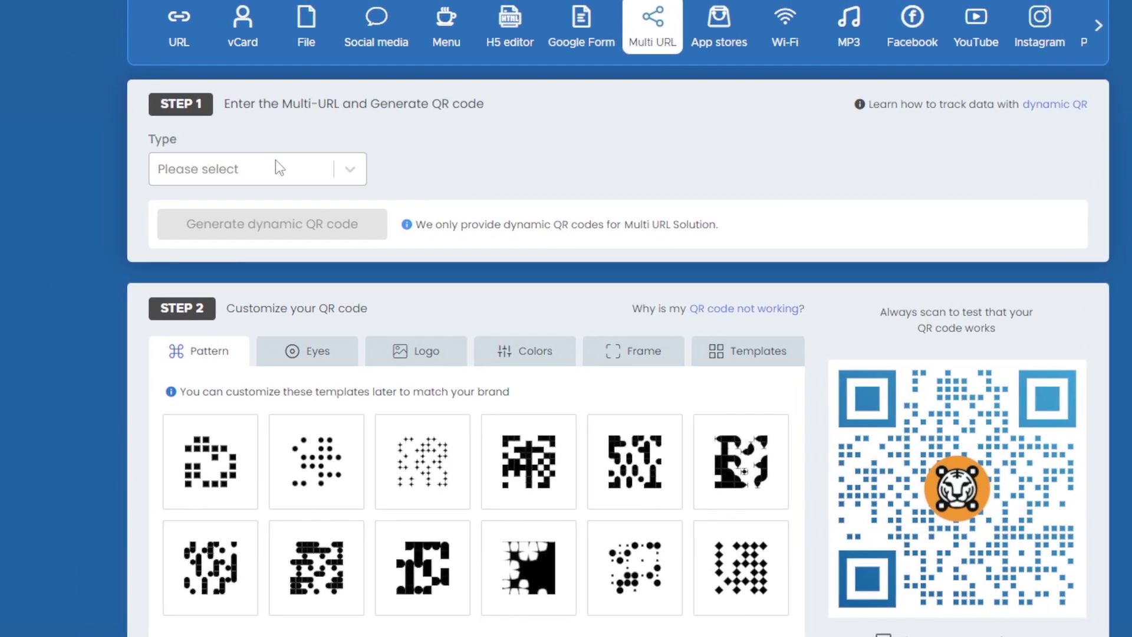
left_click(273, 161)
left_click(203, 217)
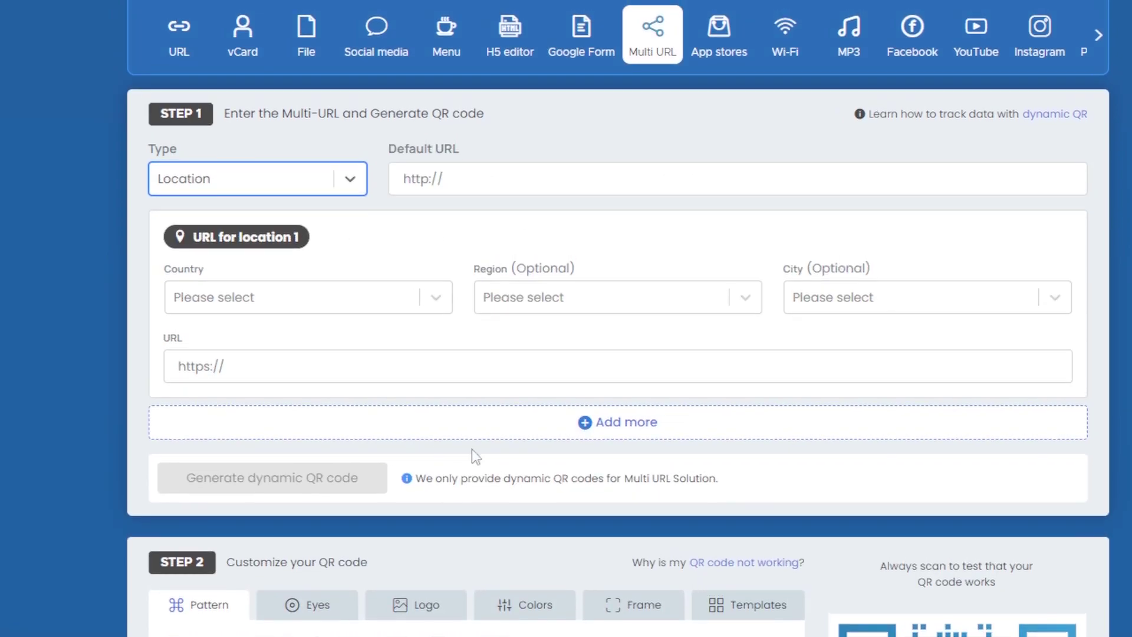
Step: Enter google.com as the default URL for the location-based Multi URL code
left_click(551, 181)
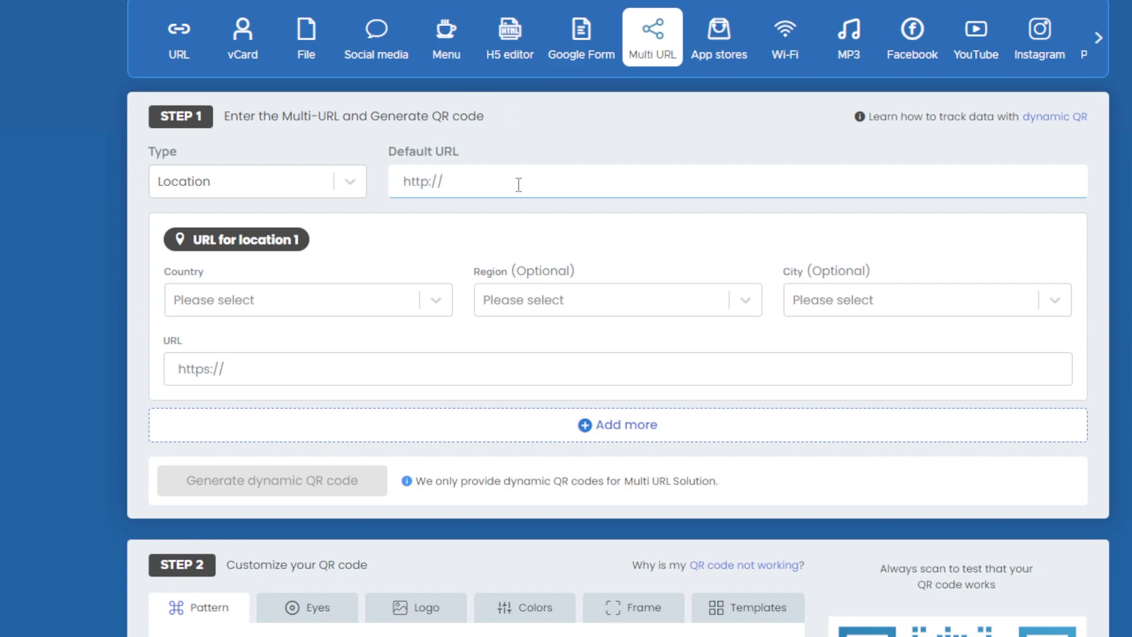
type("google.com")
left_click(529, 207)
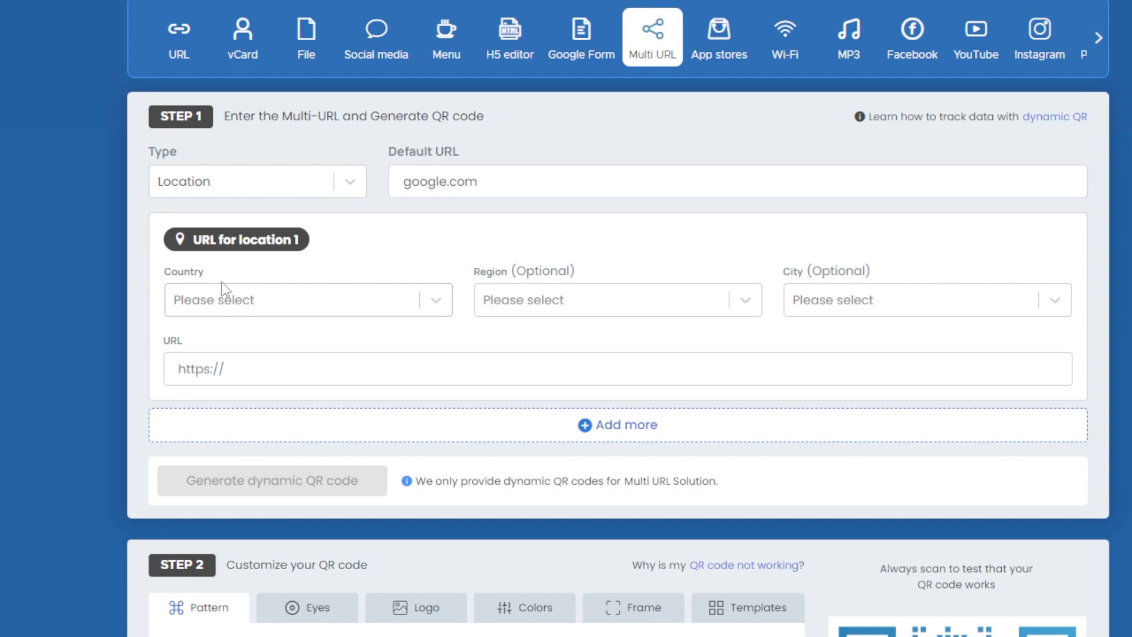
Step: Set the country for location 1 to United Kingdom
left_click(223, 303)
scroll(238, 487, "down", 10)
scroll(260, 463, "down", 20)
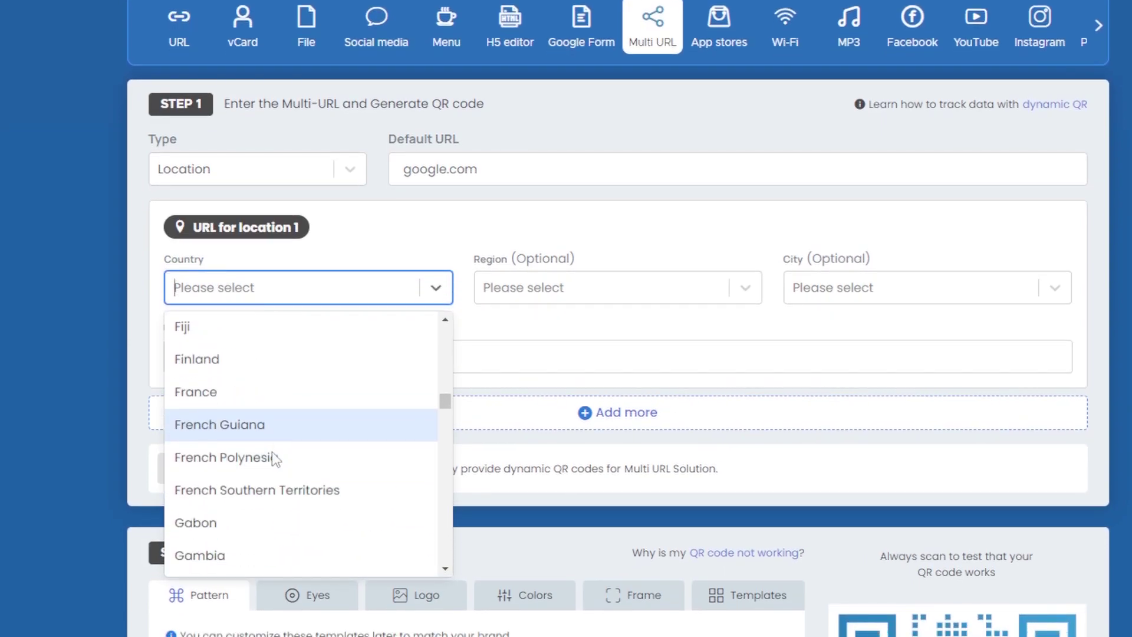
scroll(284, 445, "down", 5)
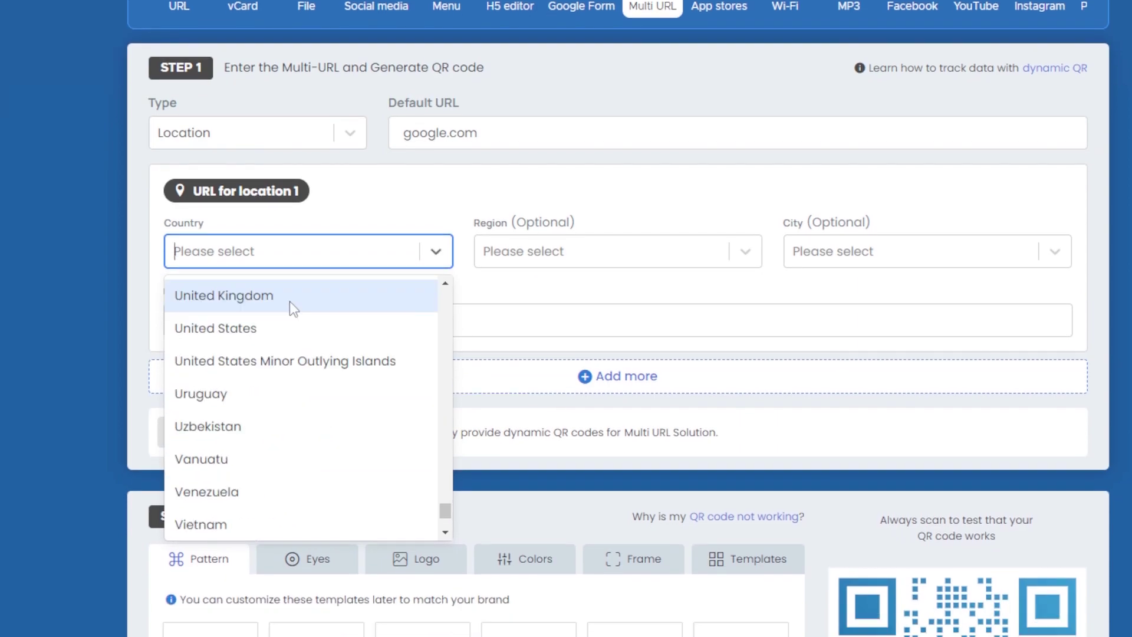
left_click(302, 307)
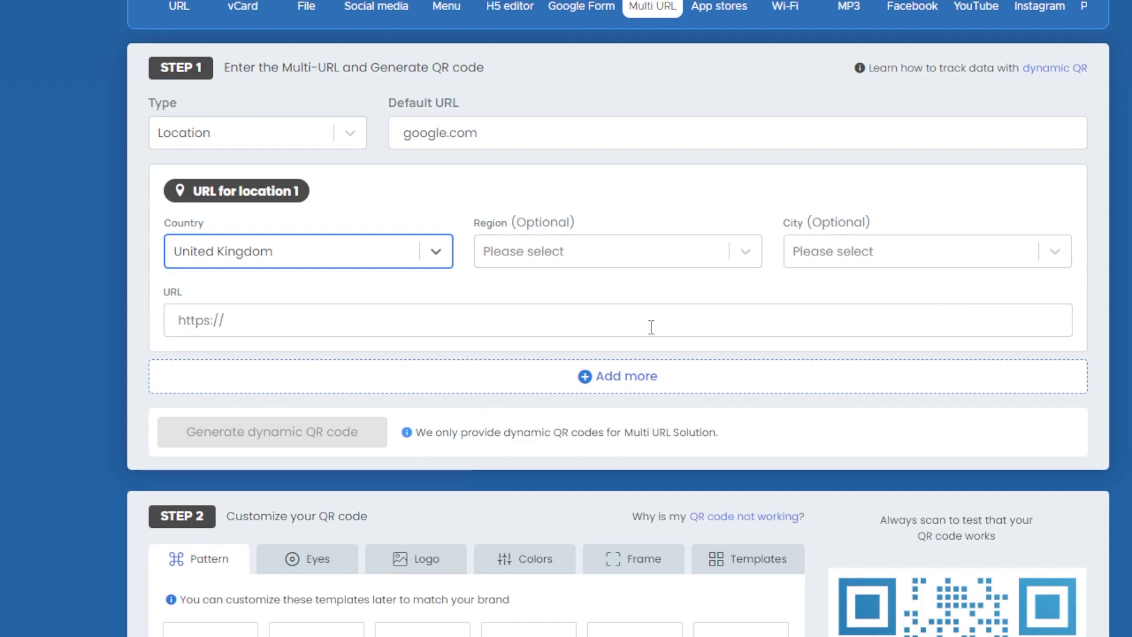
Step: Set the region for location 1 to England and its city to Chelsea
left_click(586, 260)
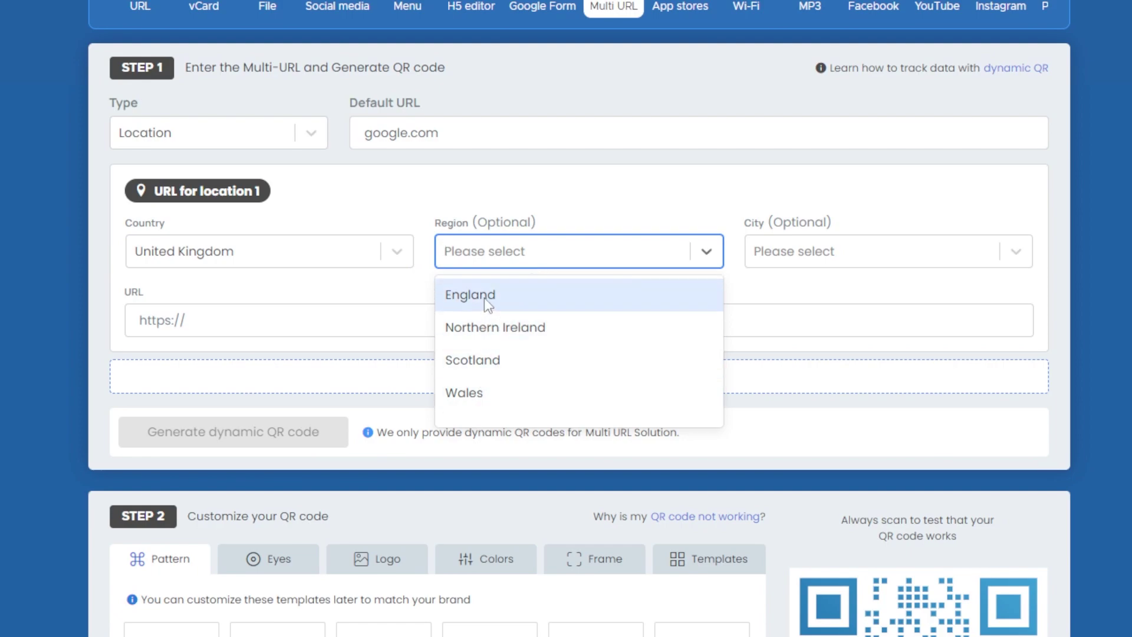
left_click(503, 303)
left_click(834, 262)
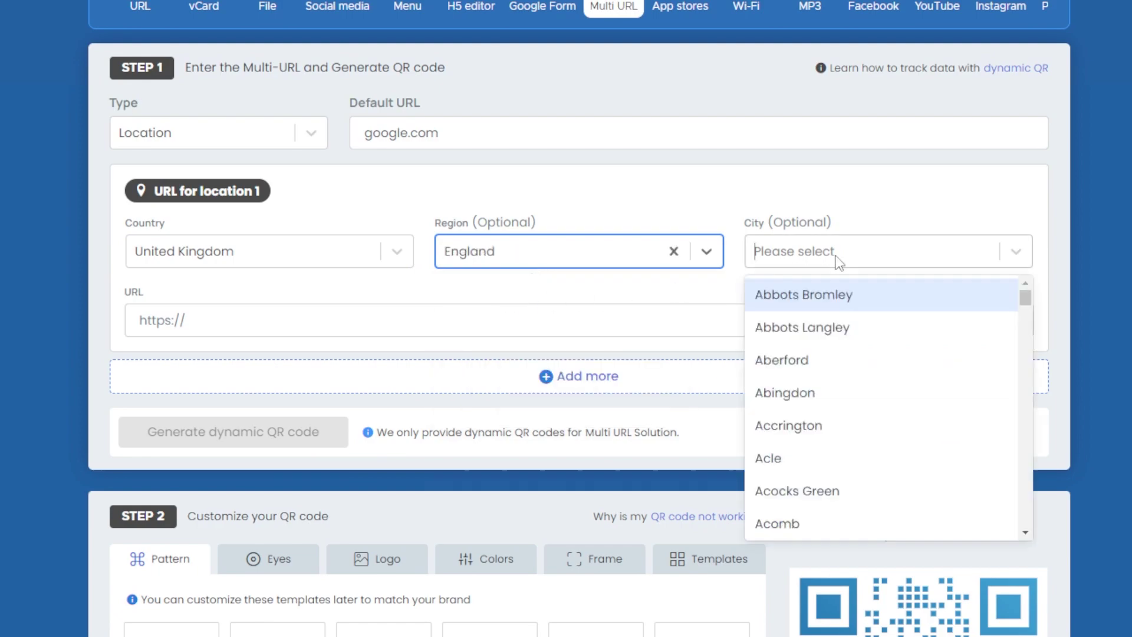
scroll(872, 432, "down", 10)
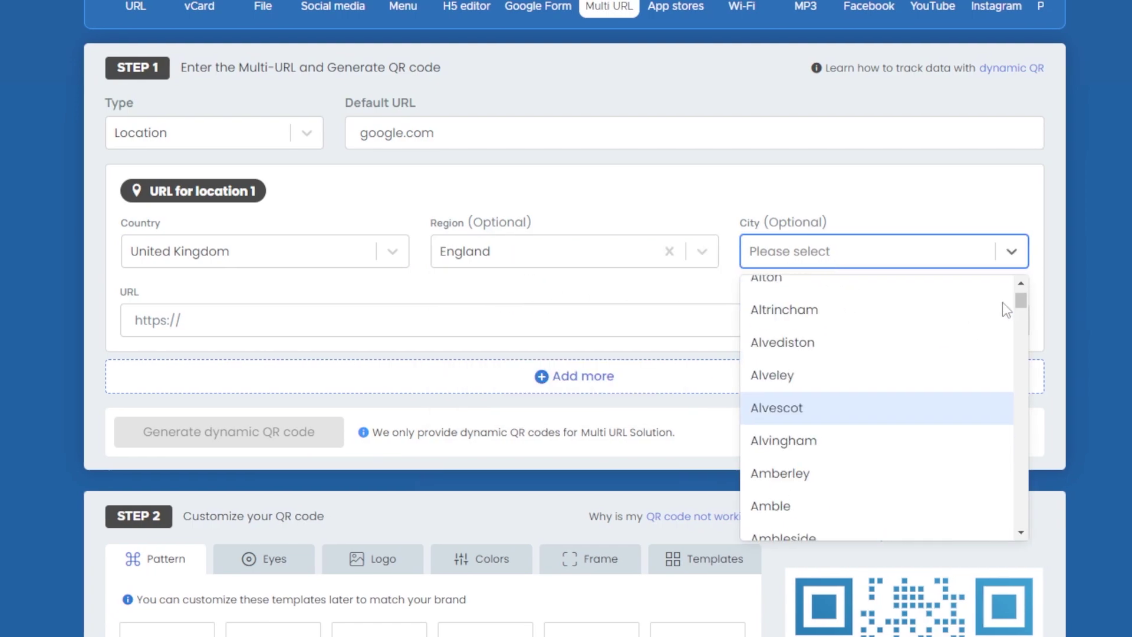
left_click_drag(981, 302, 981, 335)
scroll(796, 358, "up", 1)
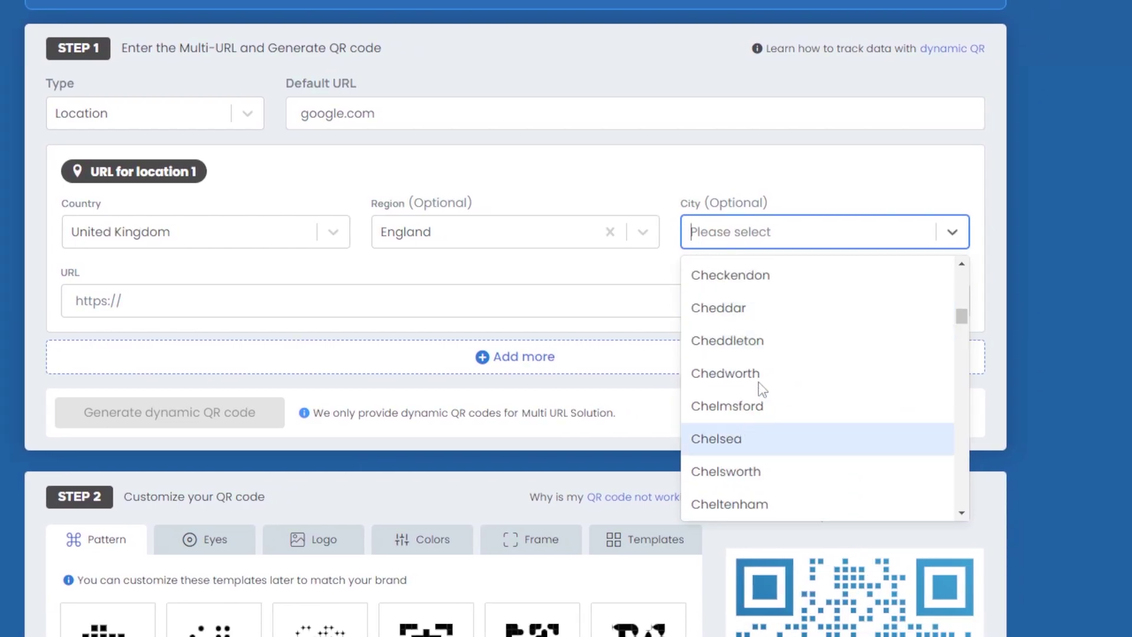
left_click(814, 441)
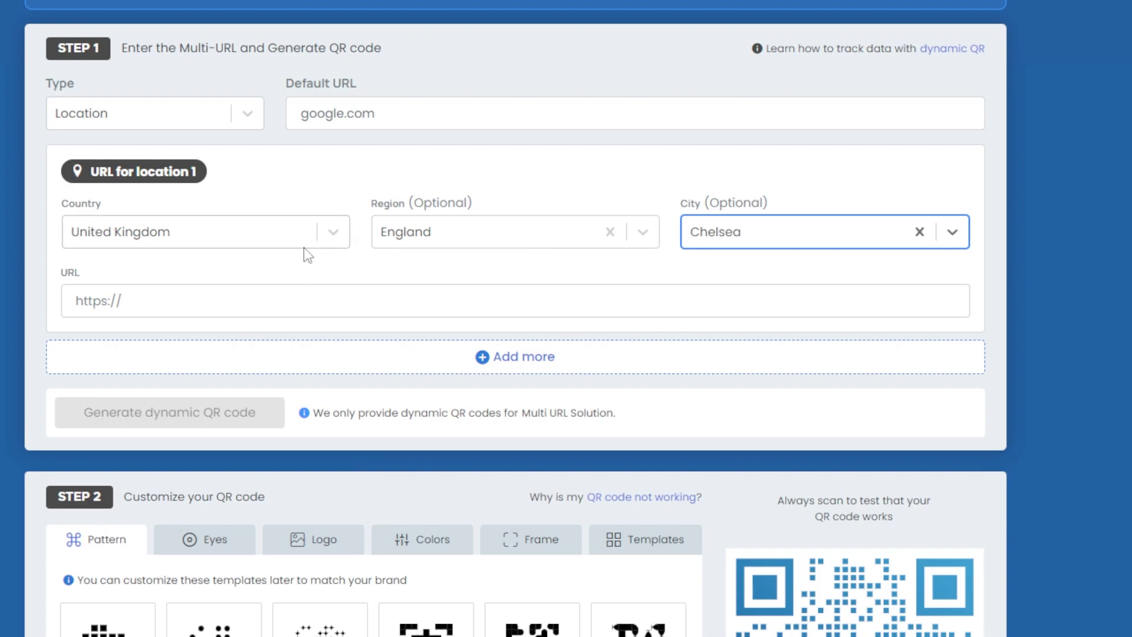
Step: Enter google-chelsea.com as the destination URL for location 1
left_click(254, 304)
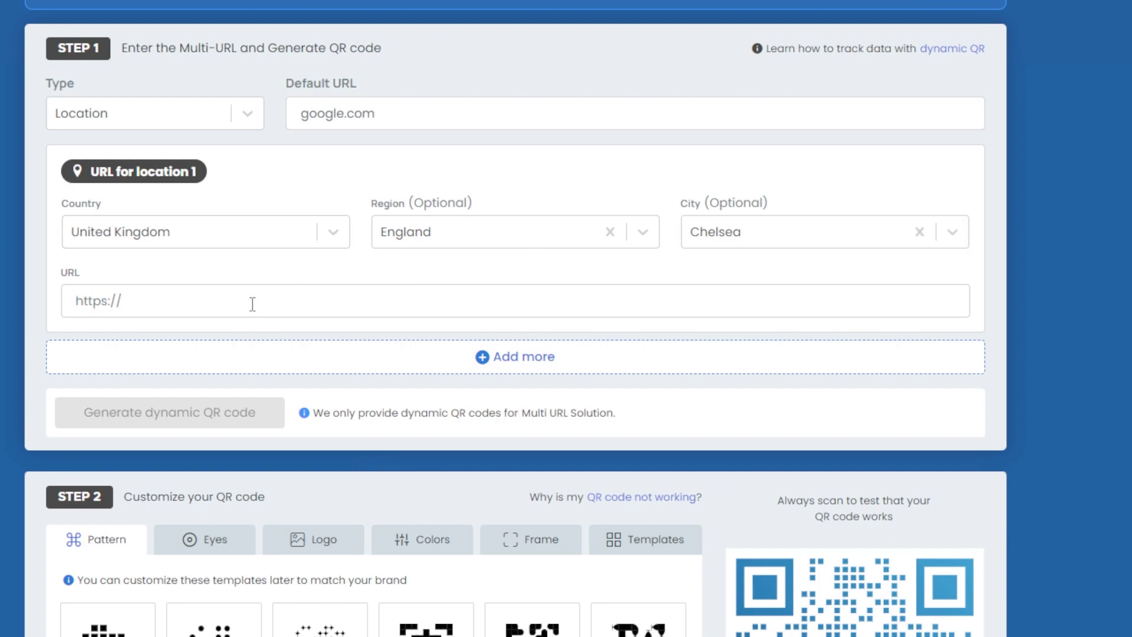
type("google chelsea.com")
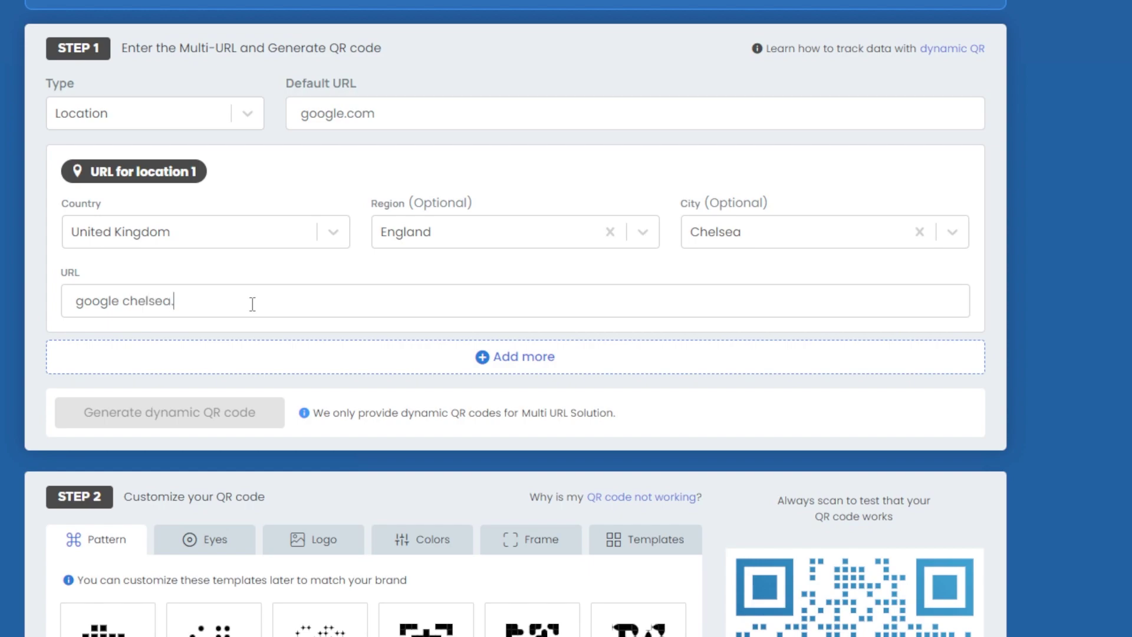
key("ctrl+Left")
key("ctrl+Left")
key("BackSpace")
type("-")
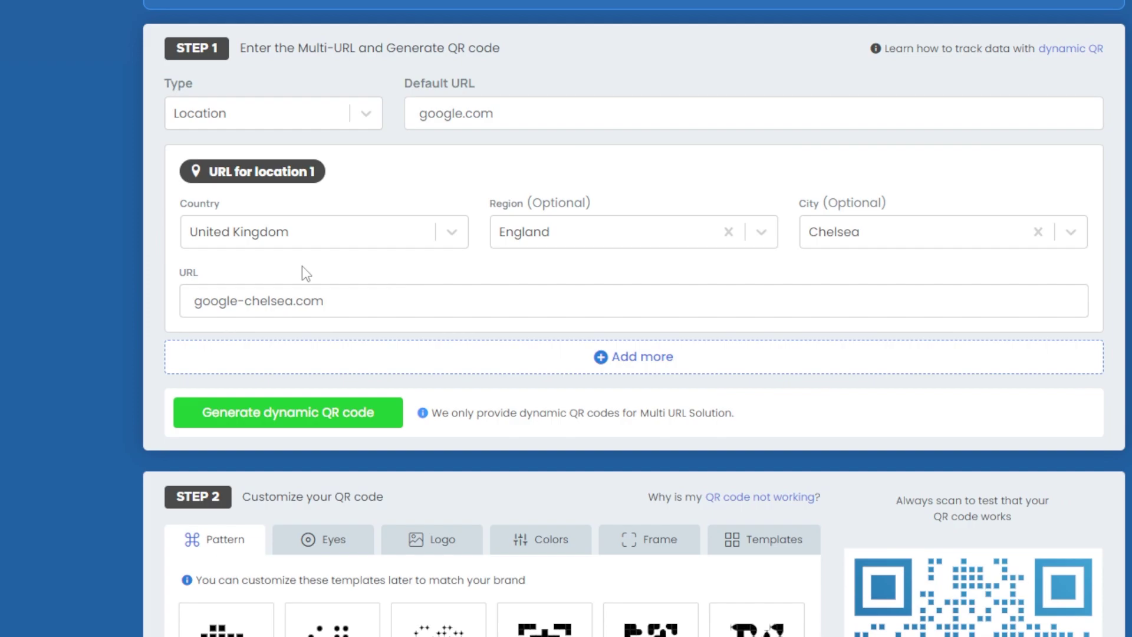
Step: Add and remove a second location entry, and try to generate the dynamic QR code
left_click(625, 361)
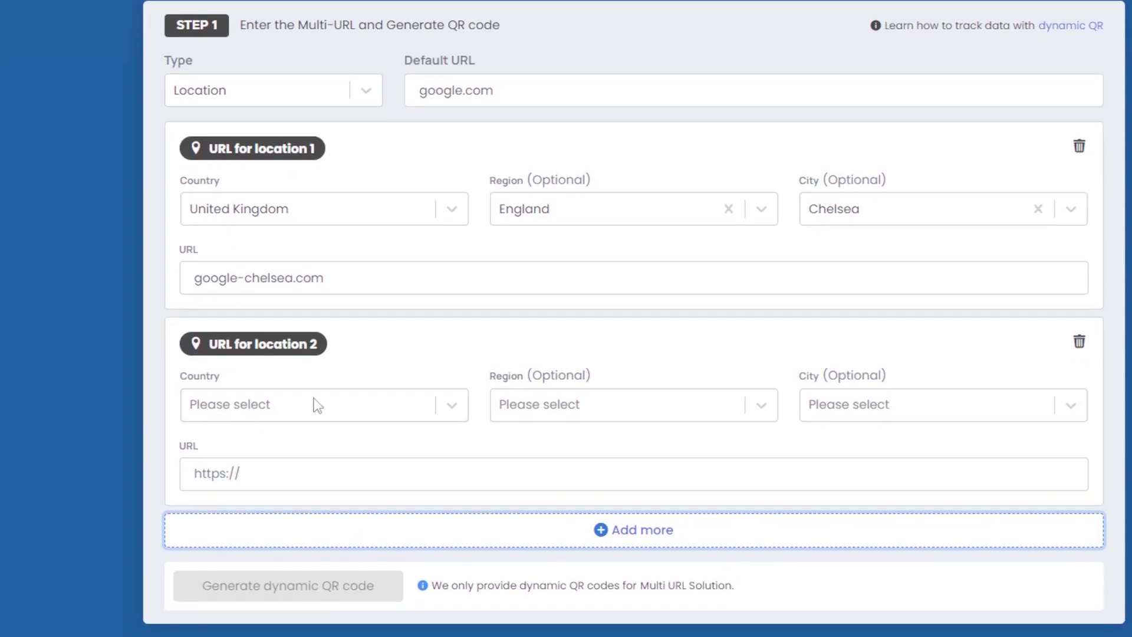
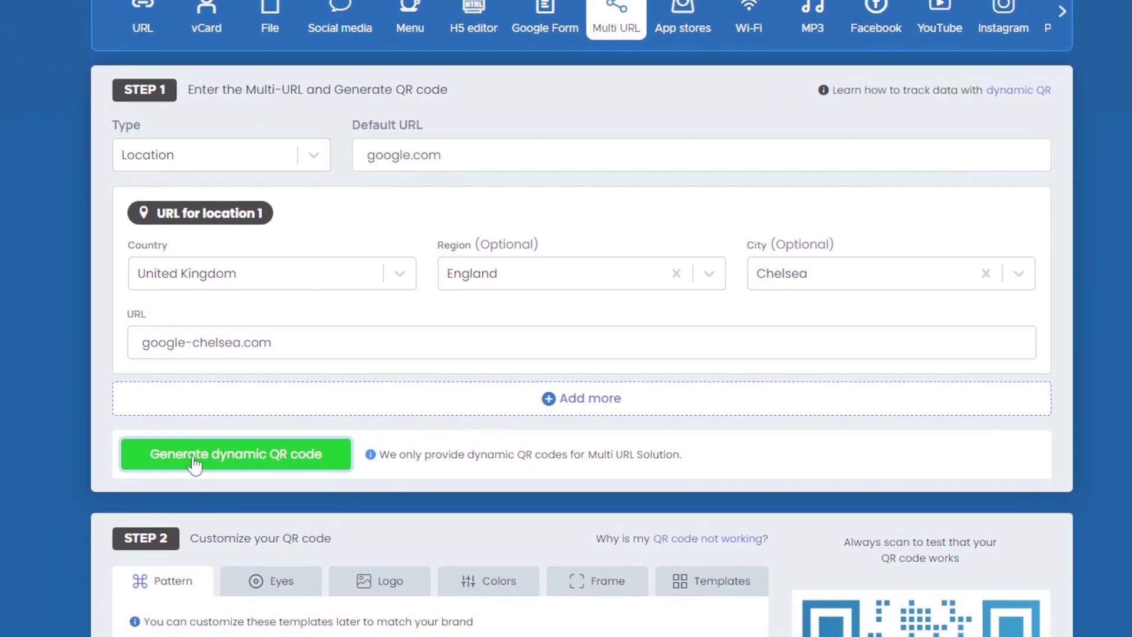
left_click(203, 460)
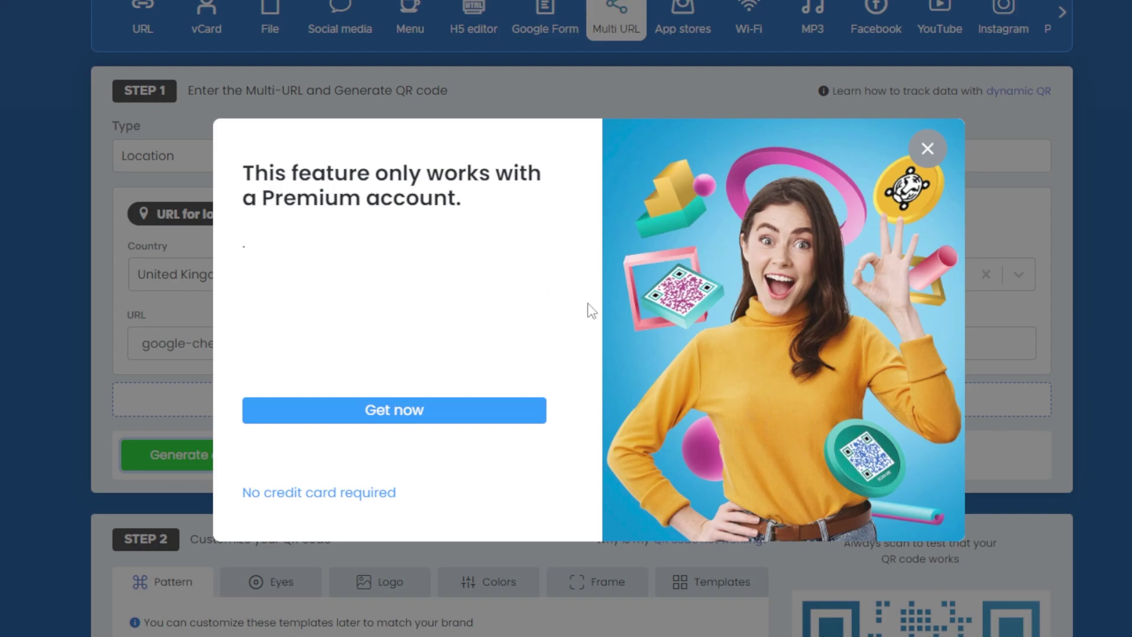
left_click(928, 149)
Step: Select the pattern made of small crosses for the QR code and dismiss the notice
scroll(495, 520, "down", 1)
scroll(595, 454, "down", 5)
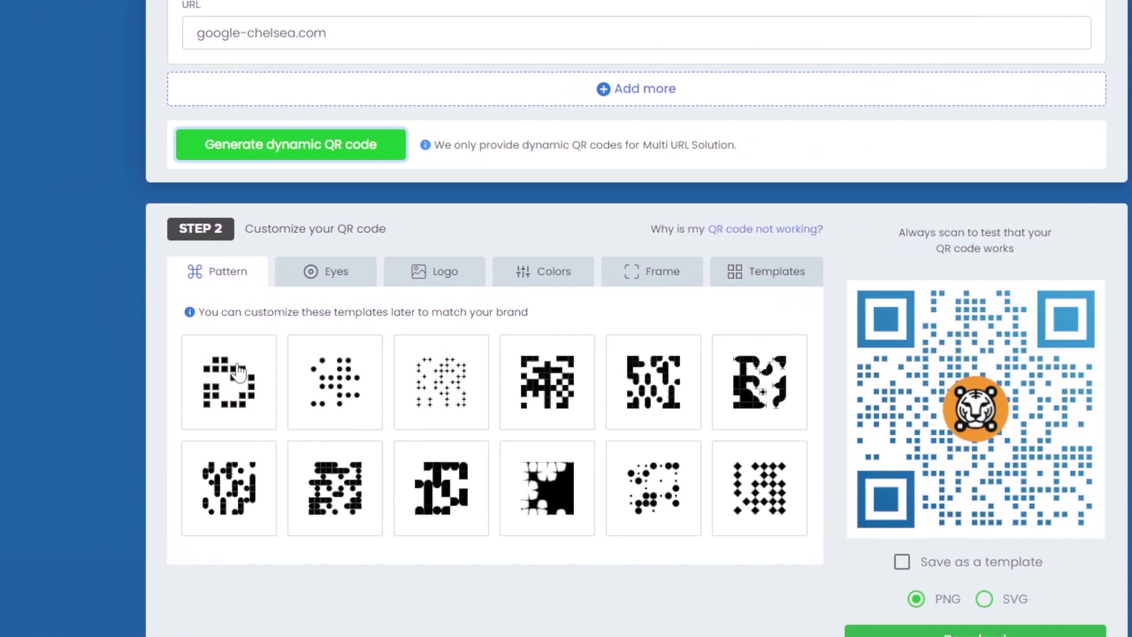
left_click(468, 382)
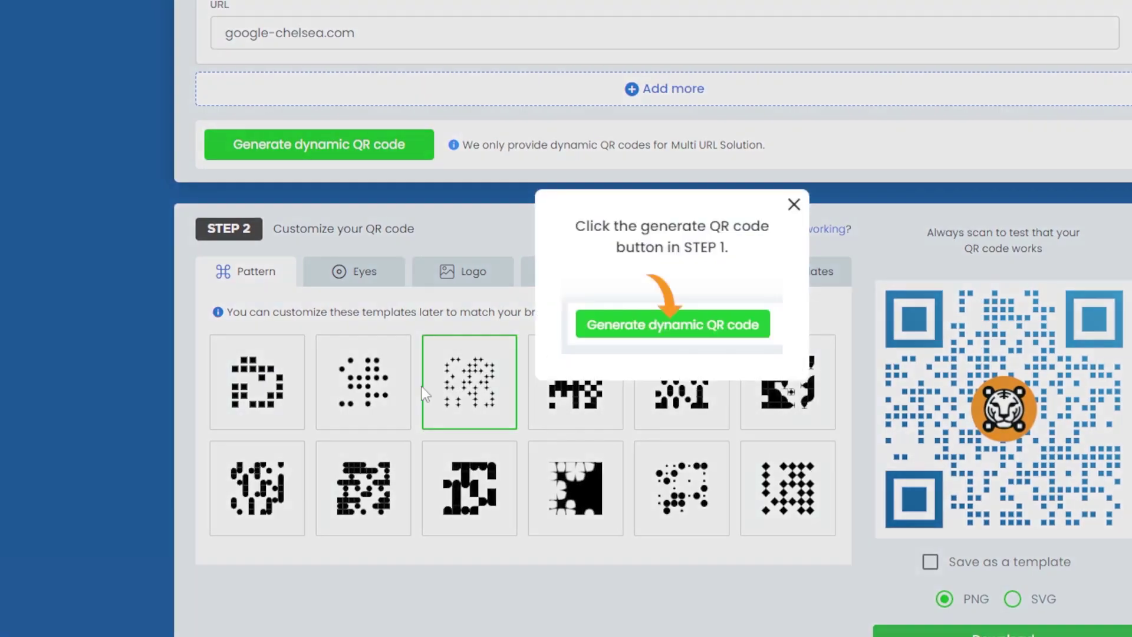
left_click(793, 207)
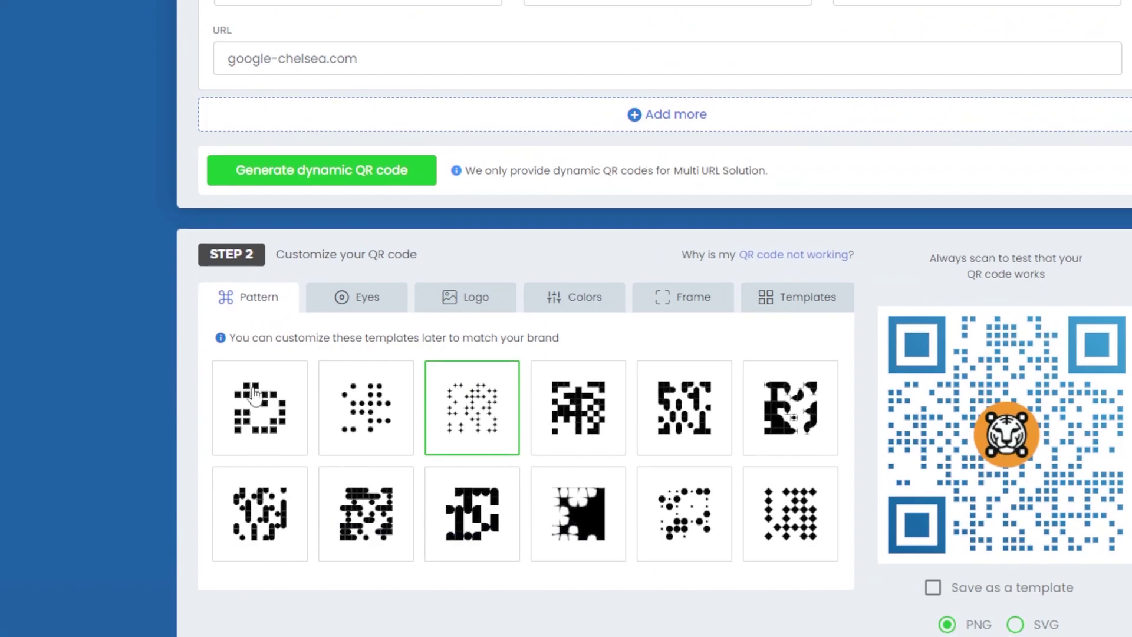
Step: Look through the eye, logo and color customization options for the QR code
left_click(369, 295)
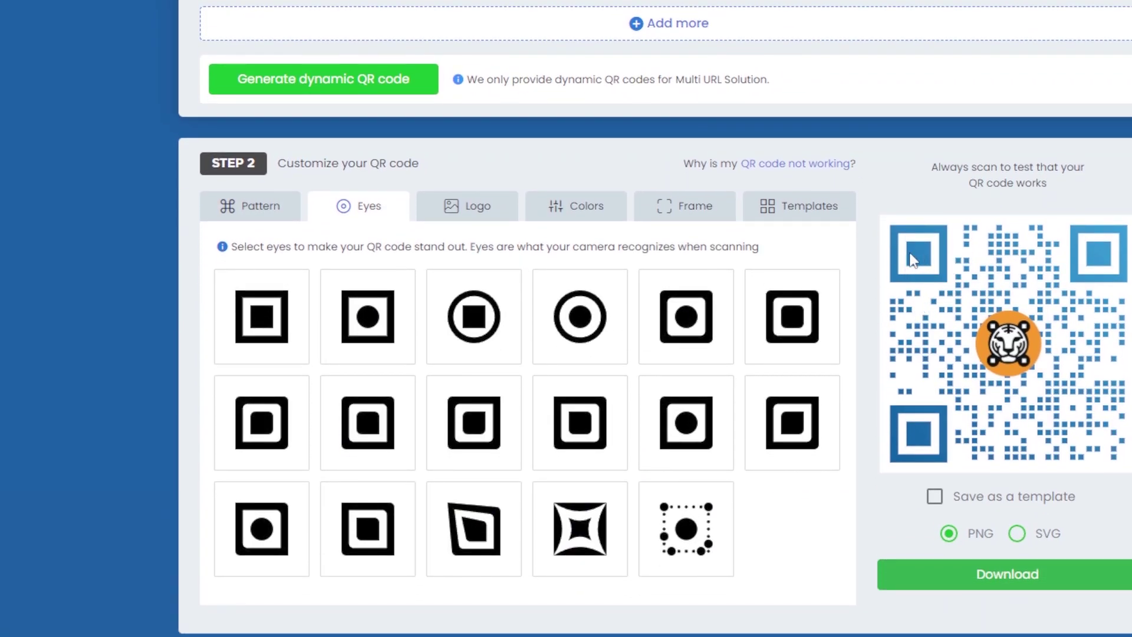
left_click(432, 214)
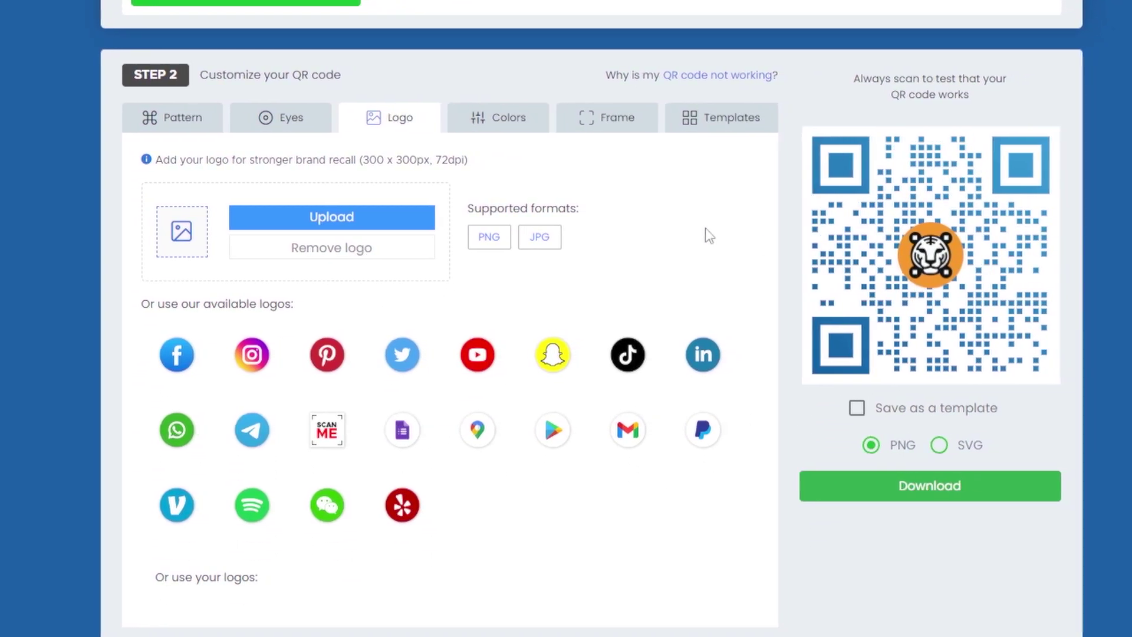
left_click(517, 117)
left_click(252, 234)
Step: Select the frame with the SCAN ME banner above the QR code and dismiss the notice
left_click(636, 164)
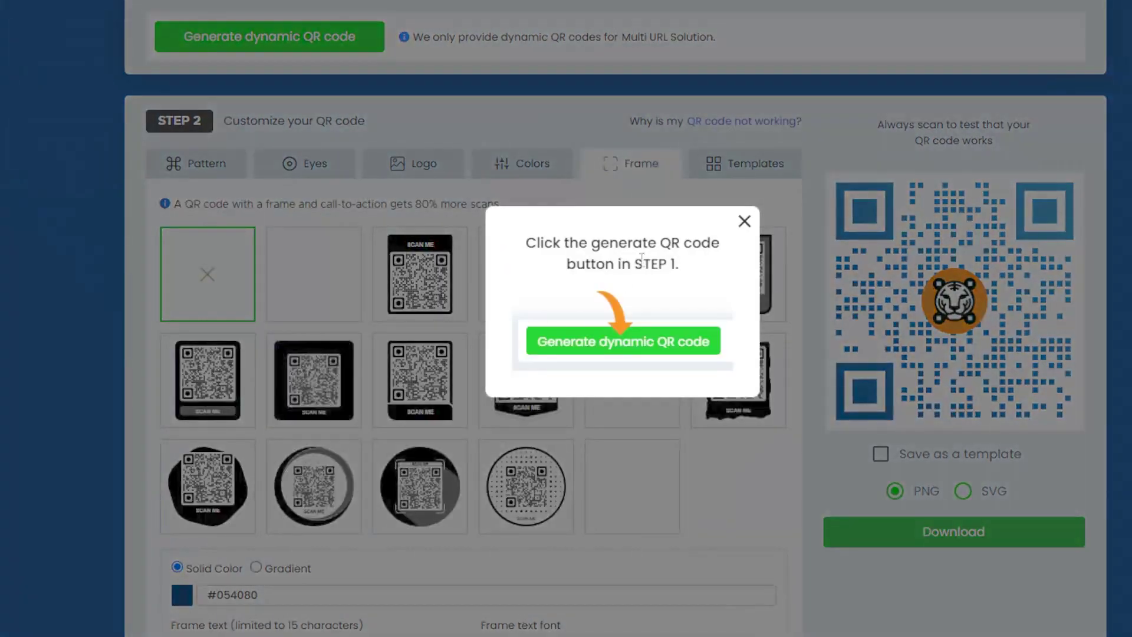
left_click(744, 221)
scroll(735, 282, "up", 4)
scroll(754, 262, "down", 3)
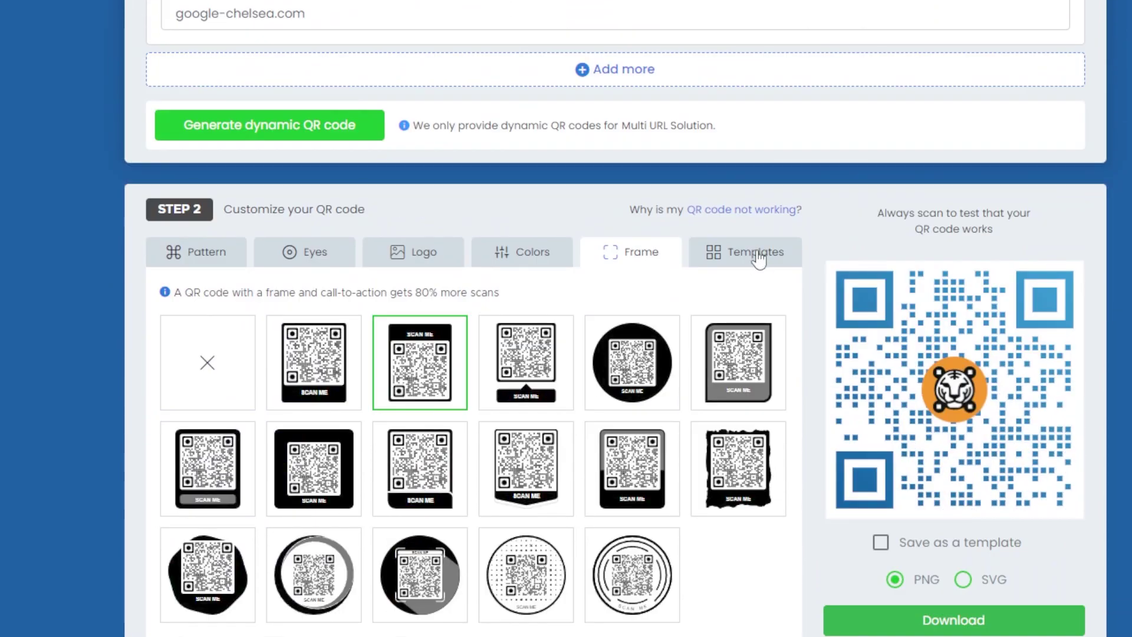
Step: Look through the ready-made templates and set the QR code's download format to SVG
left_click(749, 261)
scroll(746, 274, "down", 3)
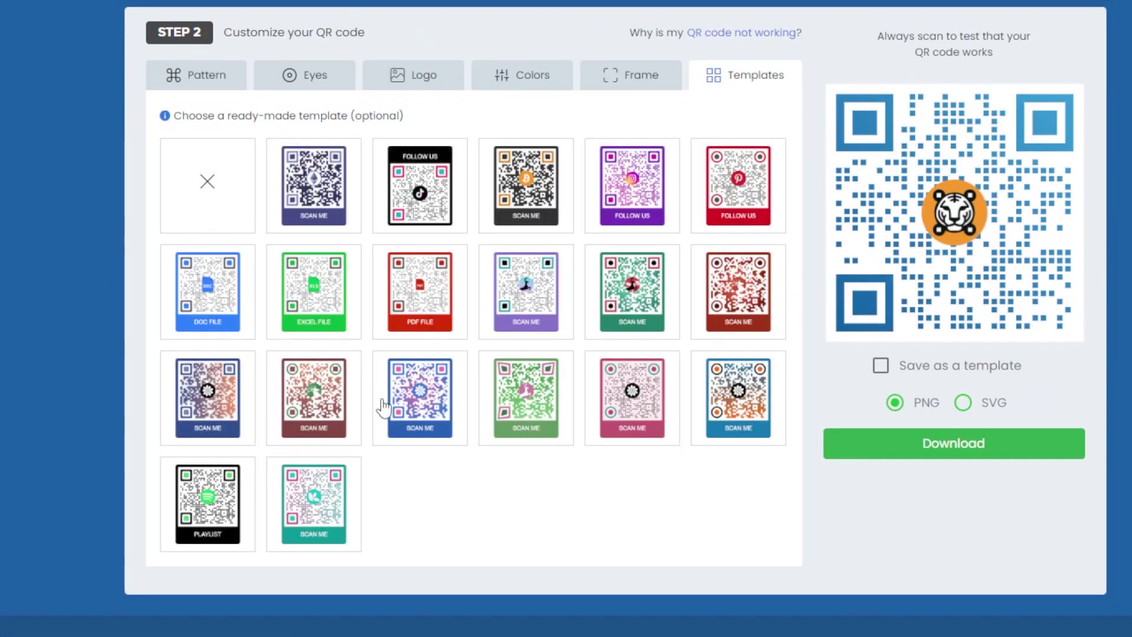
scroll(614, 464, "down", 1)
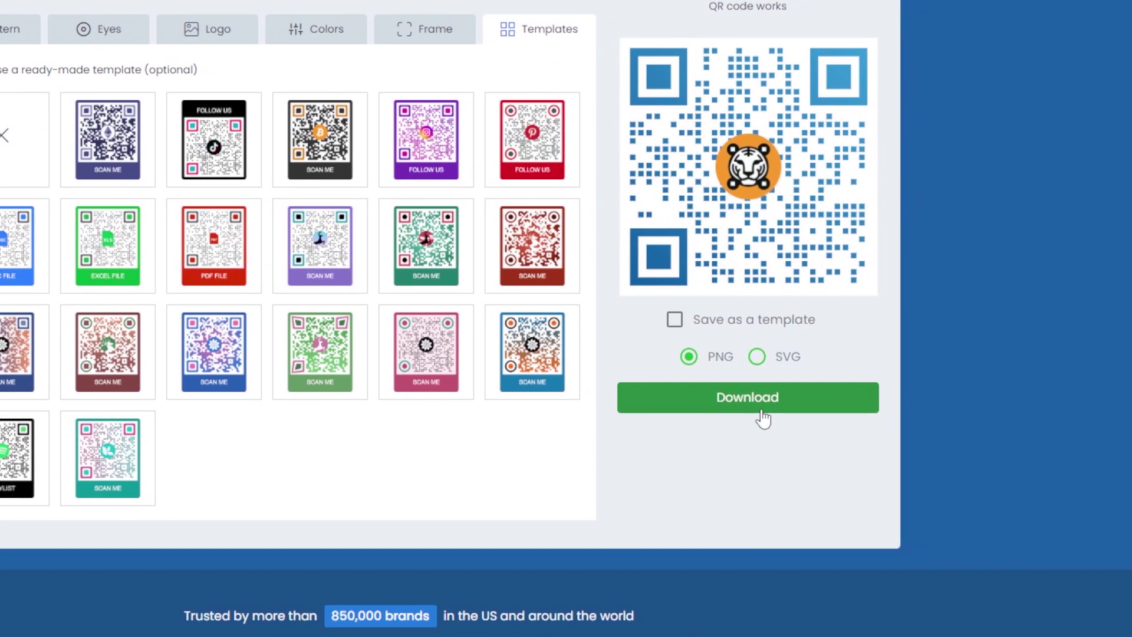
left_click(755, 359)
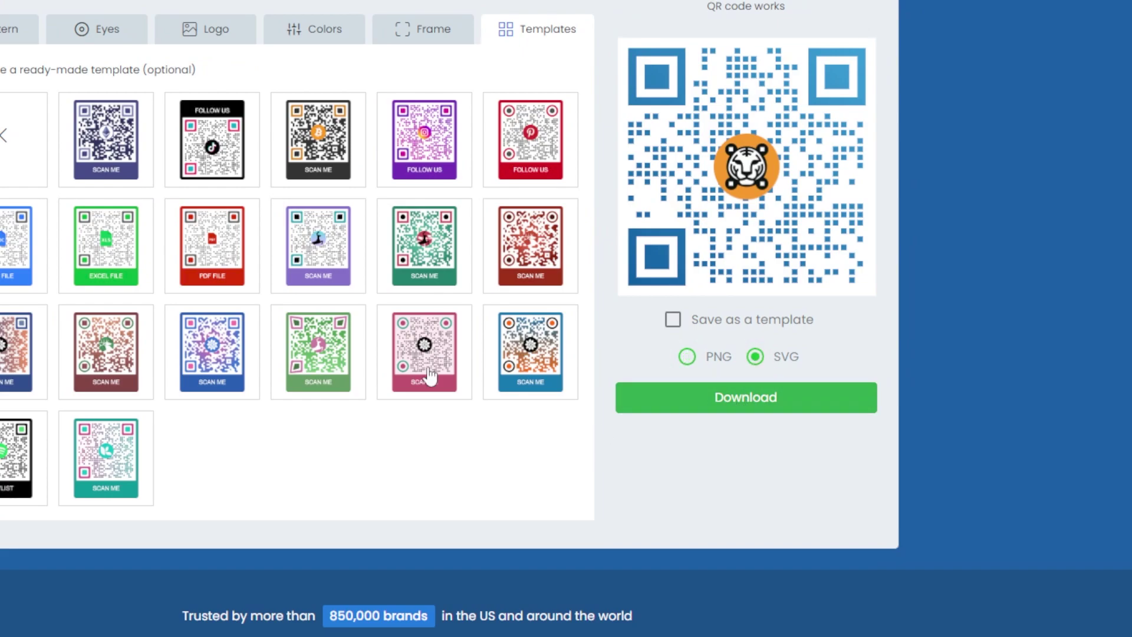
Step: Switch the Multi URL type from Location to Number of scans and accept losing the existing content
scroll(435, 377, "up", 5)
scroll(434, 375, "up", 3)
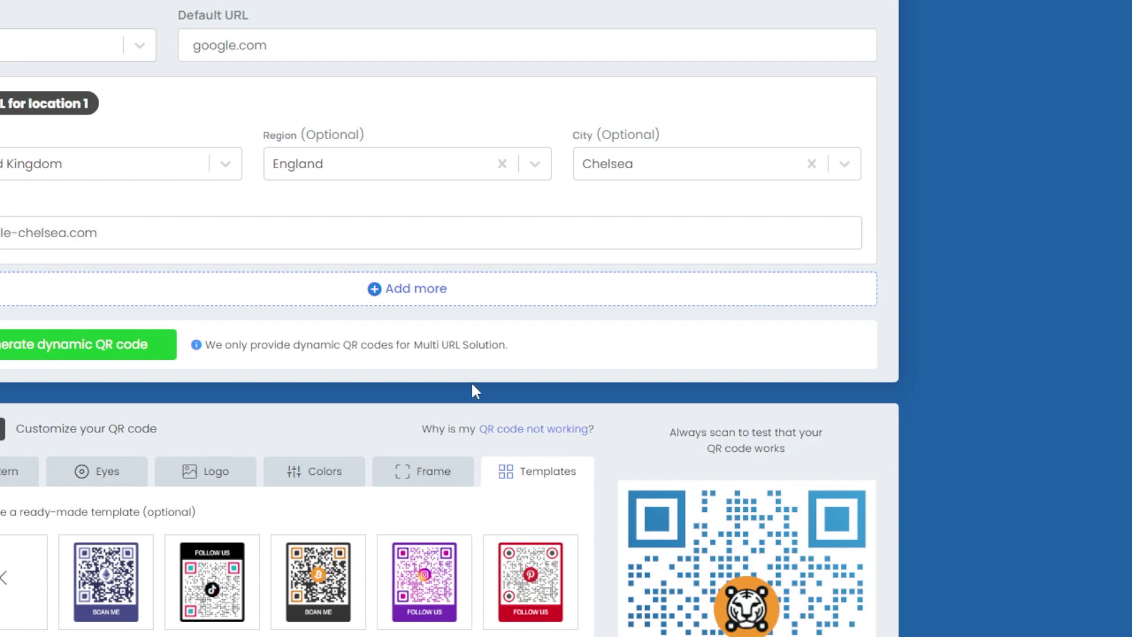
scroll(406, 411, "up", 1)
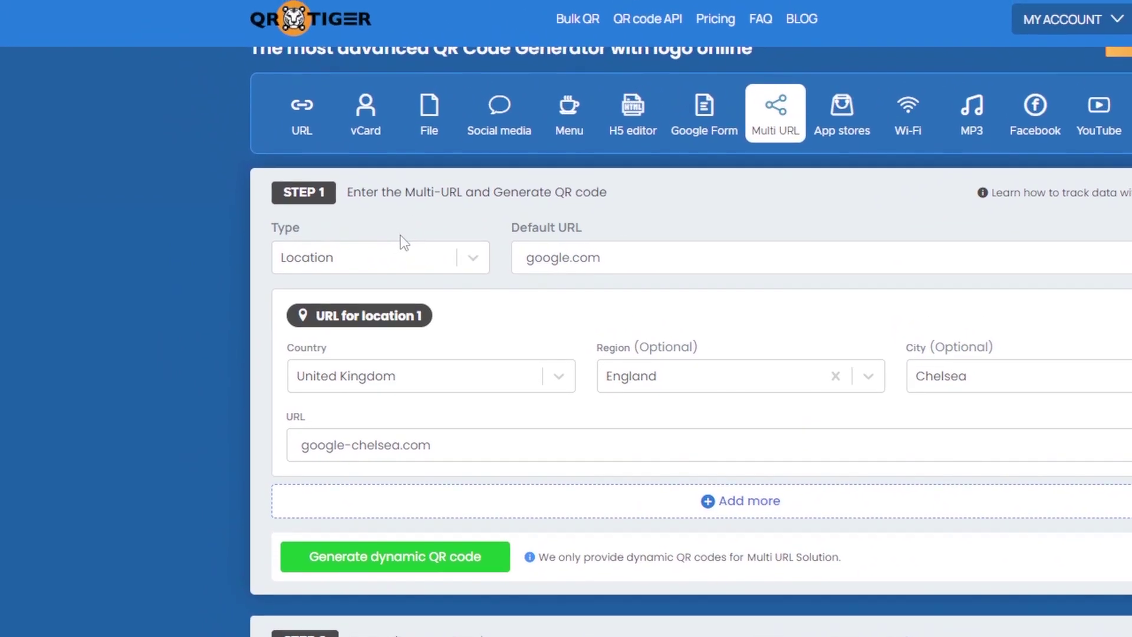
left_click(454, 265)
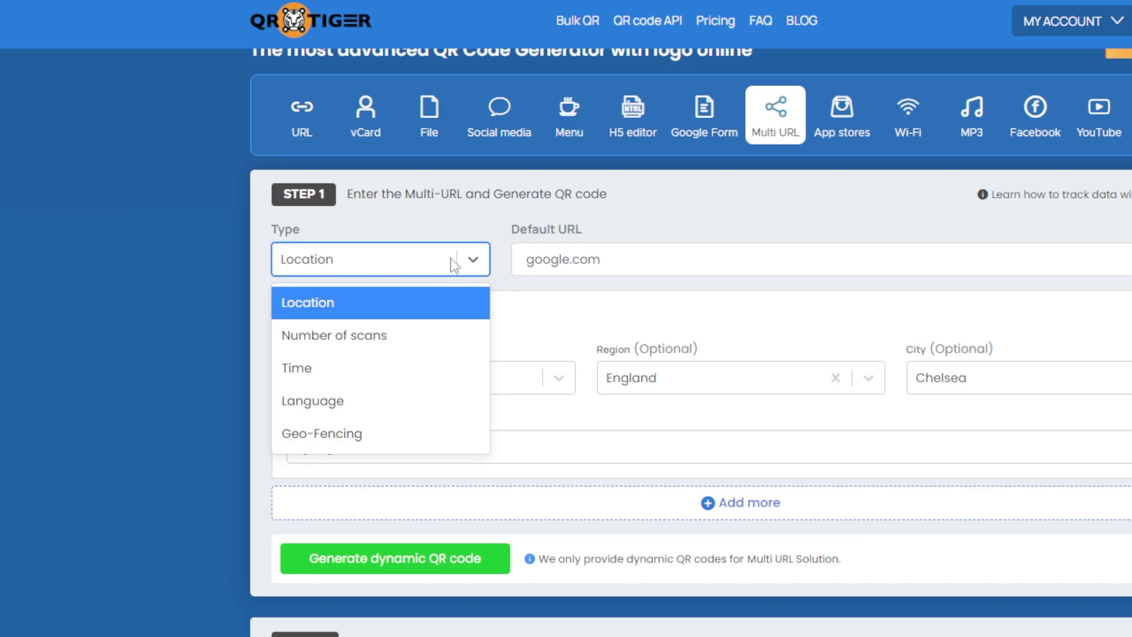
left_click(399, 342)
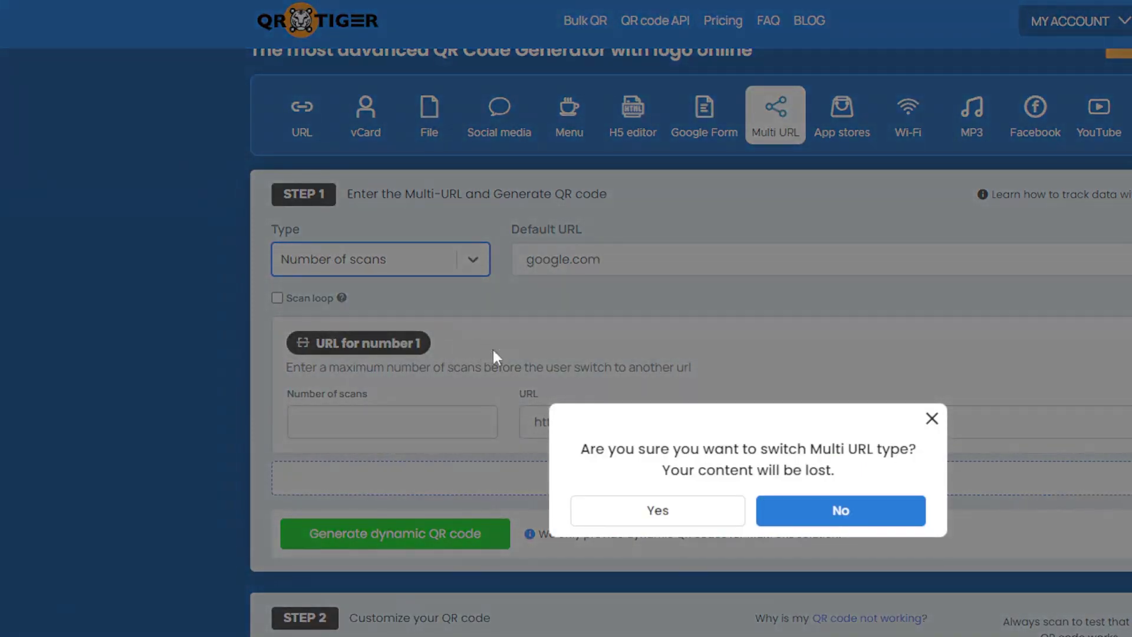
left_click(655, 510)
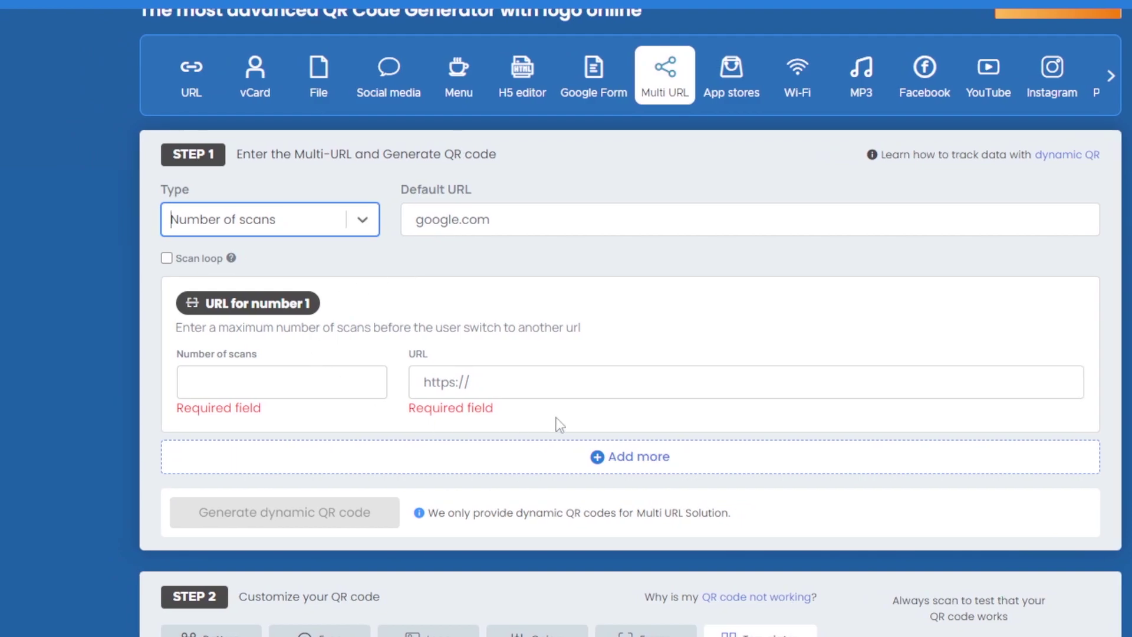
Step: Fill in the first scan-based entry with the URL youtube.com and 10 as the number of scans
left_click(613, 390)
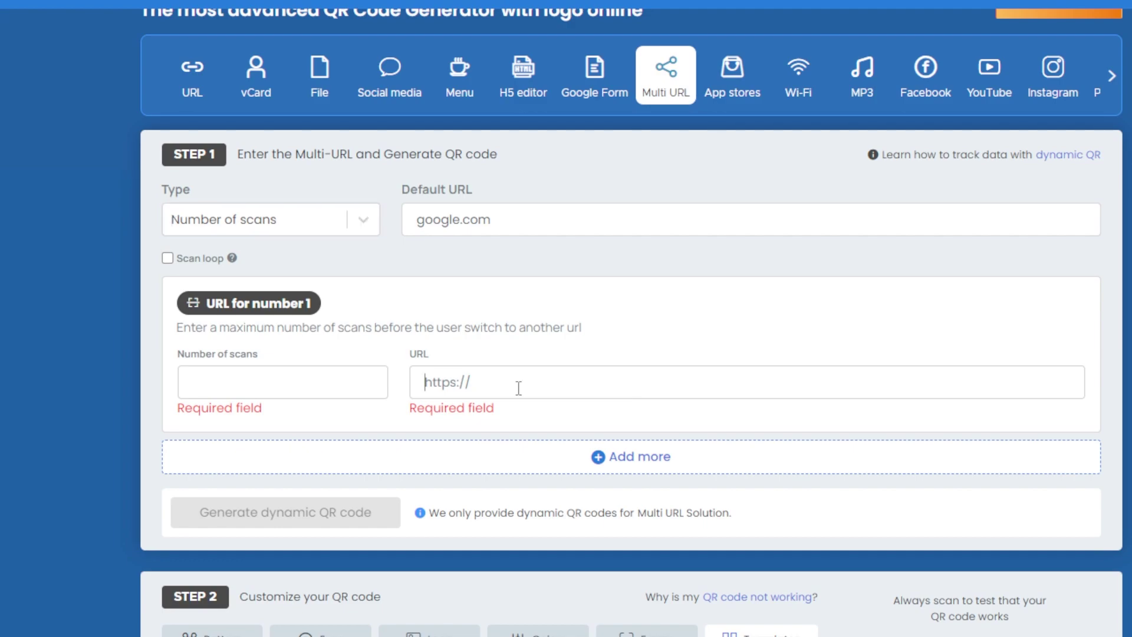
type("youtube.com")
left_click(290, 381)
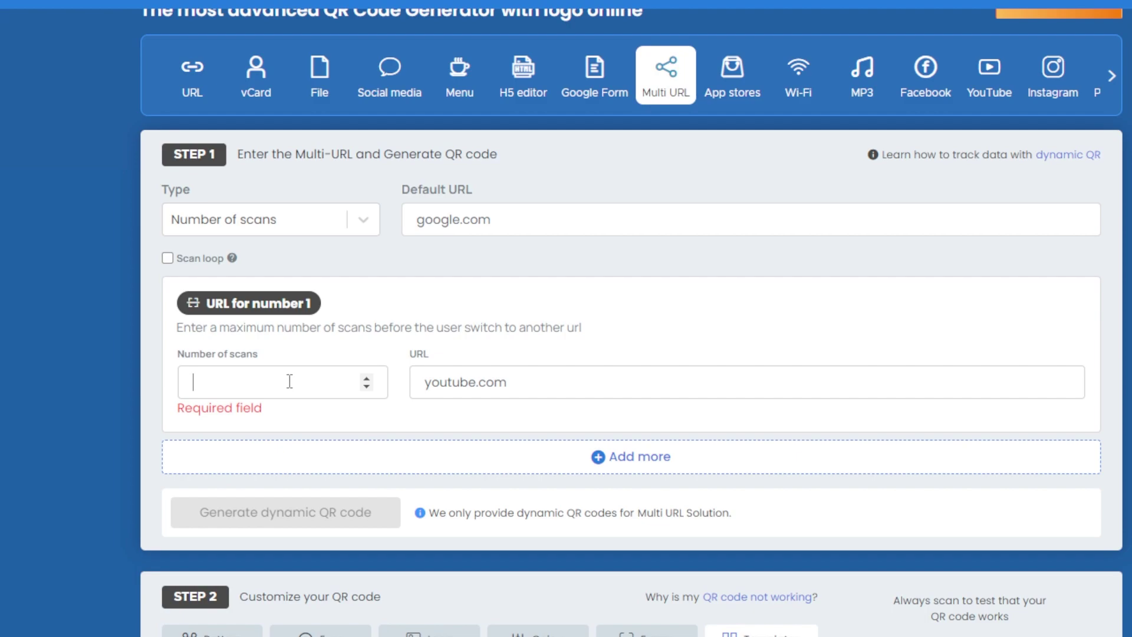
type("10")
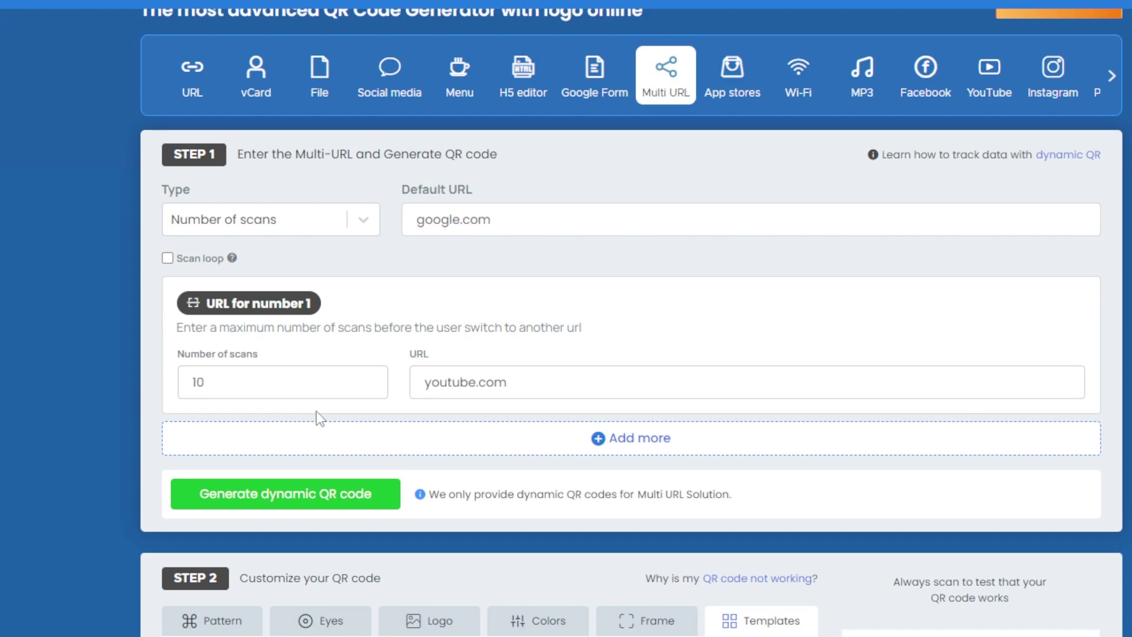
Step: Change the first scan-based entry to 999 scans and replace its URL with google.com, copied from the default URL
double_click(210, 381)
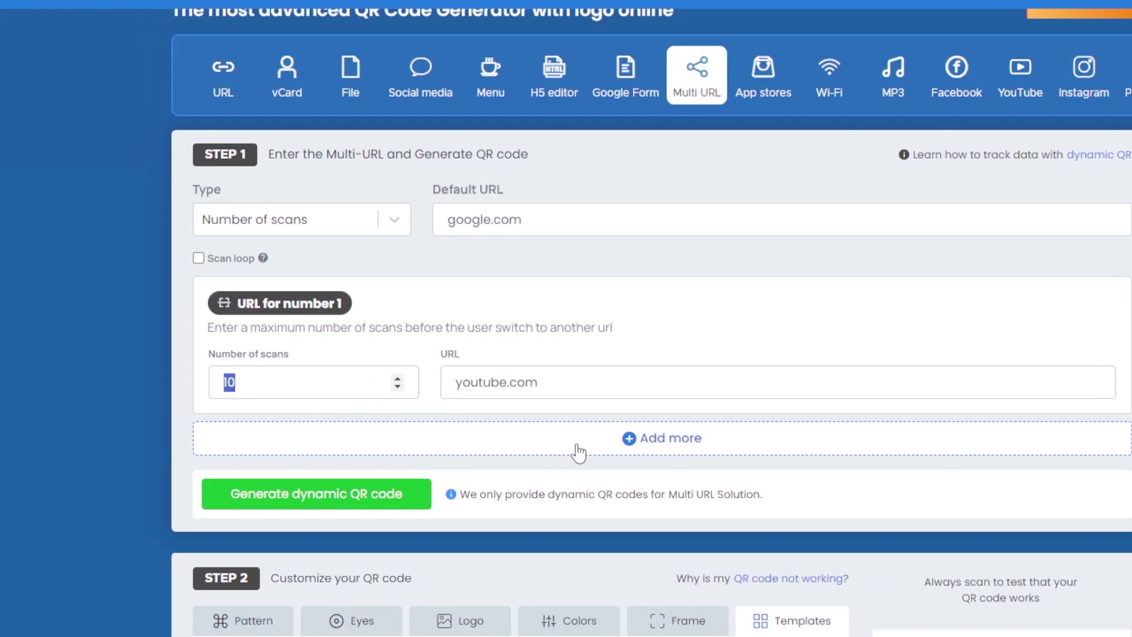
type("999")
left_click(582, 382)
left_click(530, 217)
key("ctrl+c")
left_click(569, 389)
key("ctrl+v")
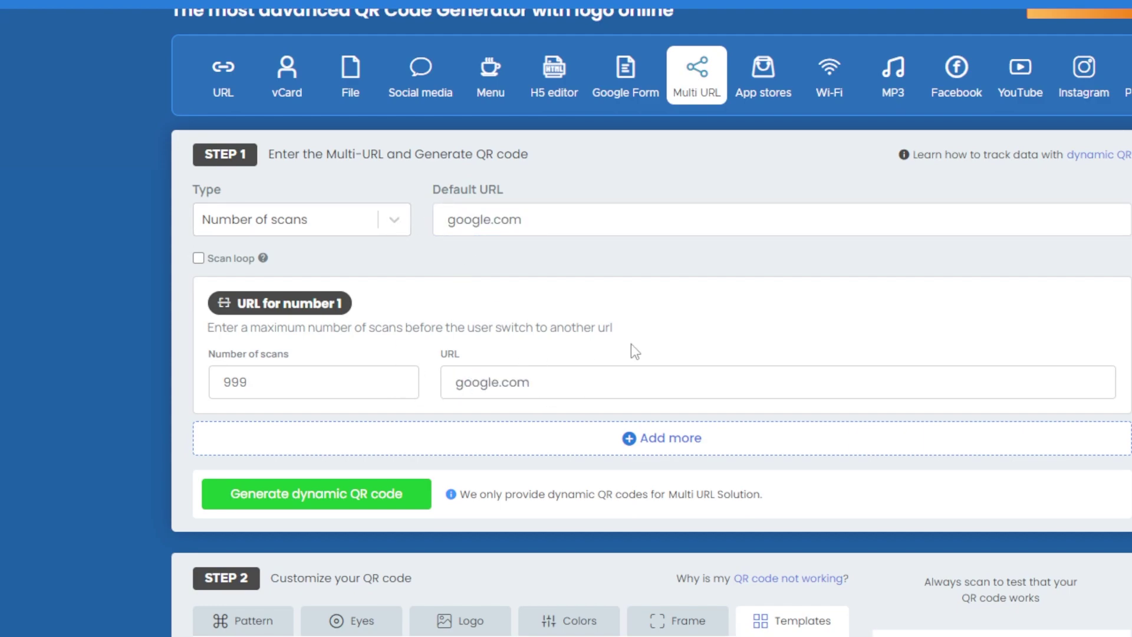
Step: Add a second scan-based URL entry and set its number of scans to 1
left_click(667, 439)
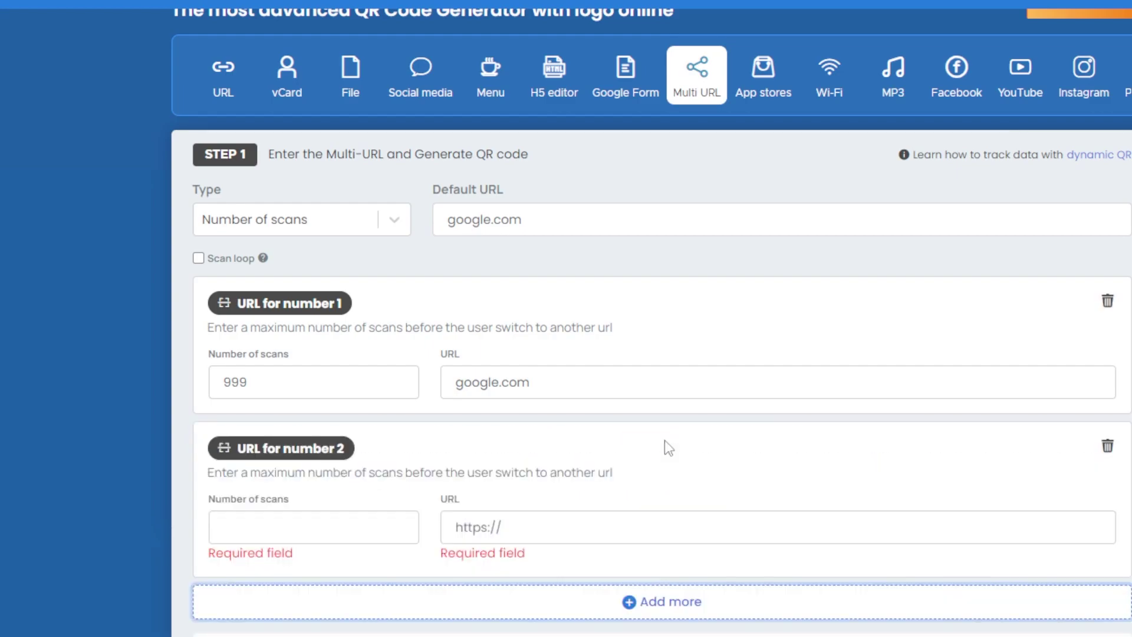
scroll(367, 501, "down", 1)
left_click(345, 452)
type("1")
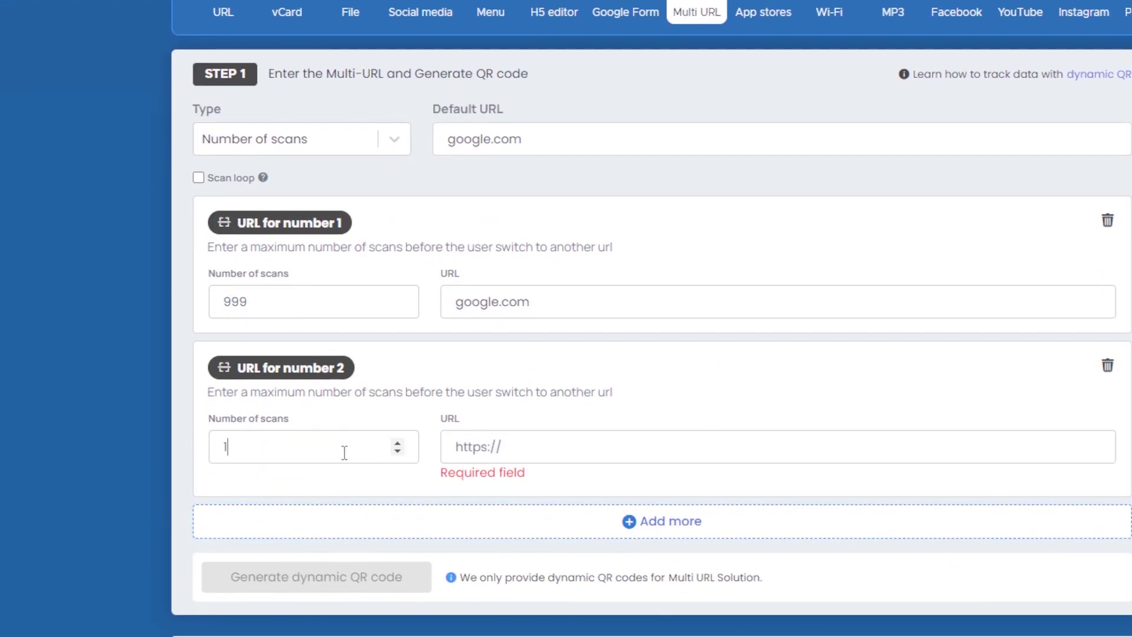
Step: Enter promotional-link.com as the URL of the second scan-based entry
left_click(576, 443)
type("promotio")
key("BackSpace")
key("BackSpace")
key("BackSpace")
key("BackSpace")
type("omotional-vdeo")
key("BackSpace")
key("BackSpace")
type("de")
key("BackSpace")
key("BackSpace")
type("link.co")
key("BackSpace")
key("BackSpace")
key("BackSpace")
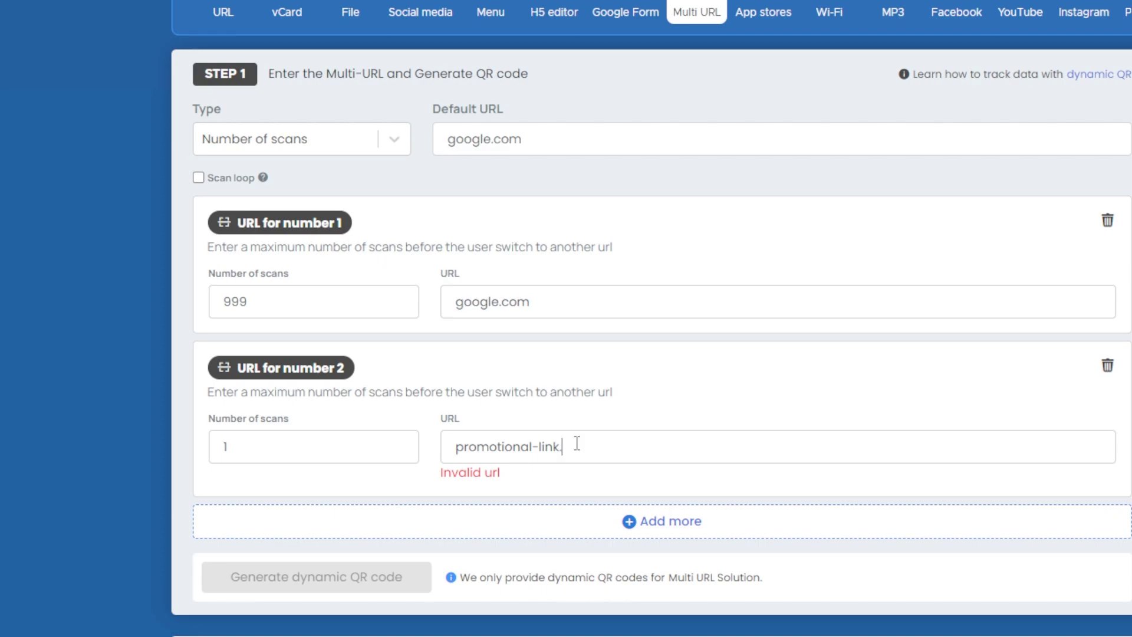
type(".com")
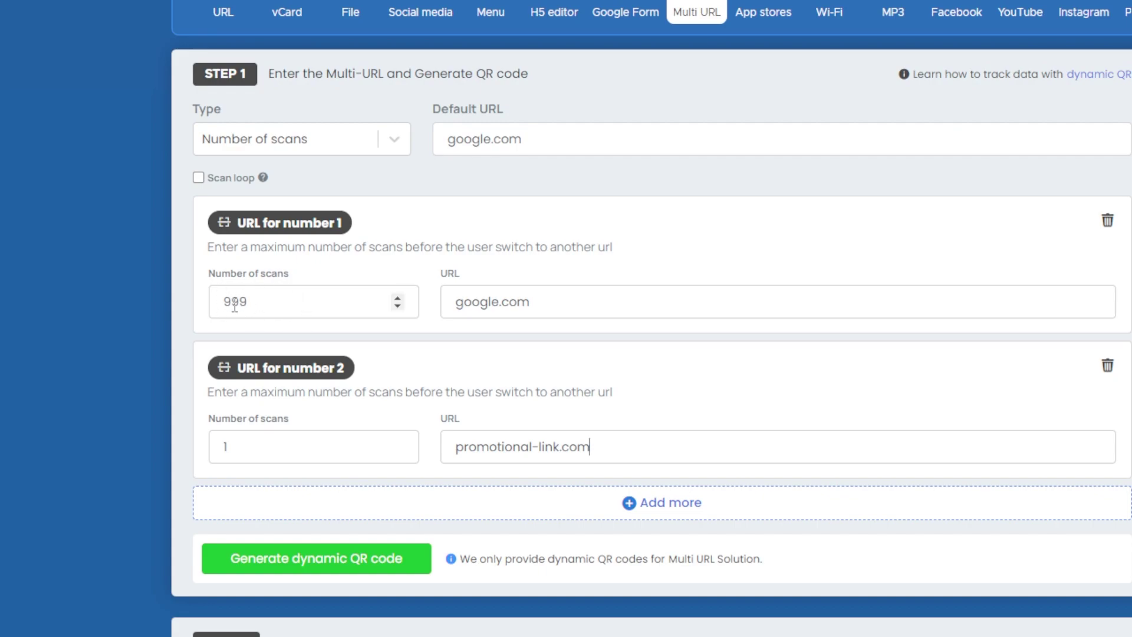
Step: Review both scan-based entries and enable the scan loop option for them
scroll(262, 295, "down", 1)
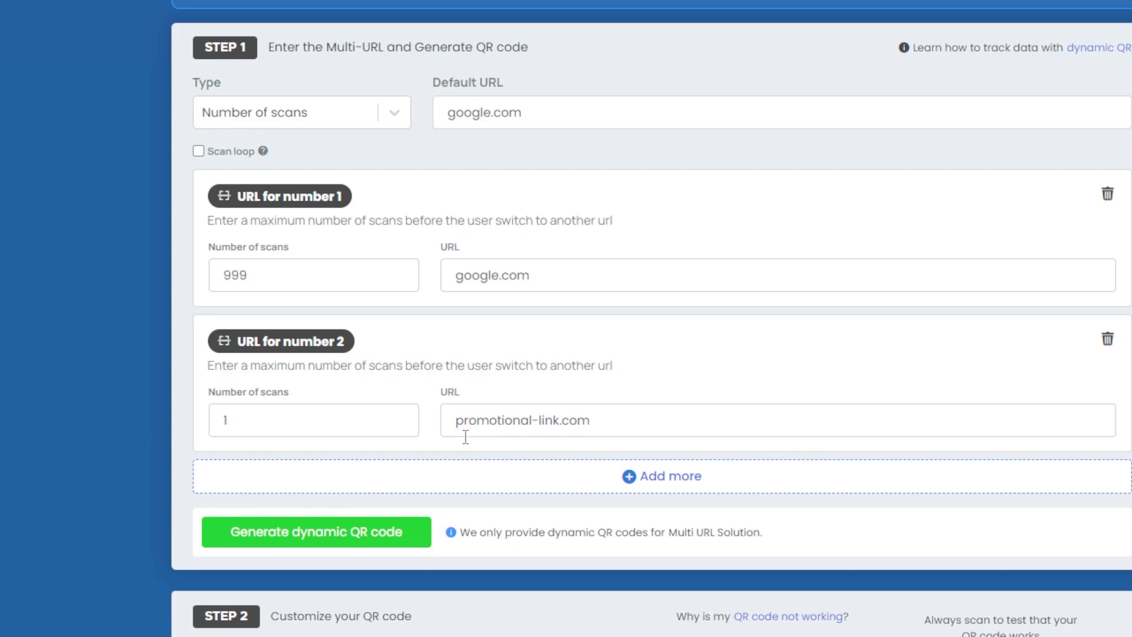
scroll(450, 157, "up", 2)
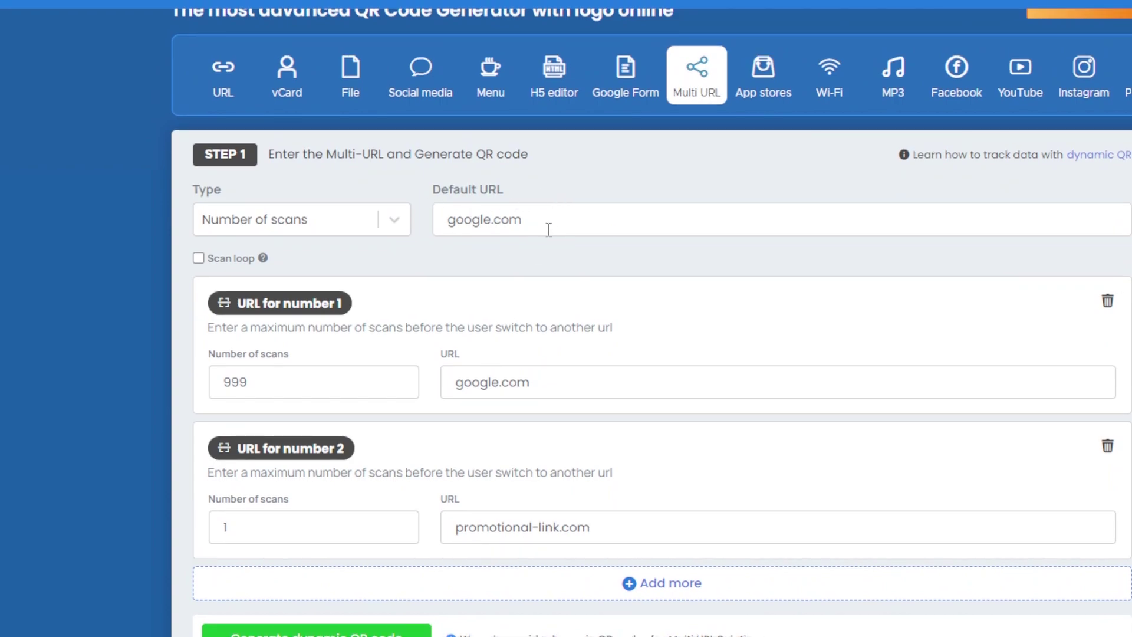
scroll(371, 487, "down", 1)
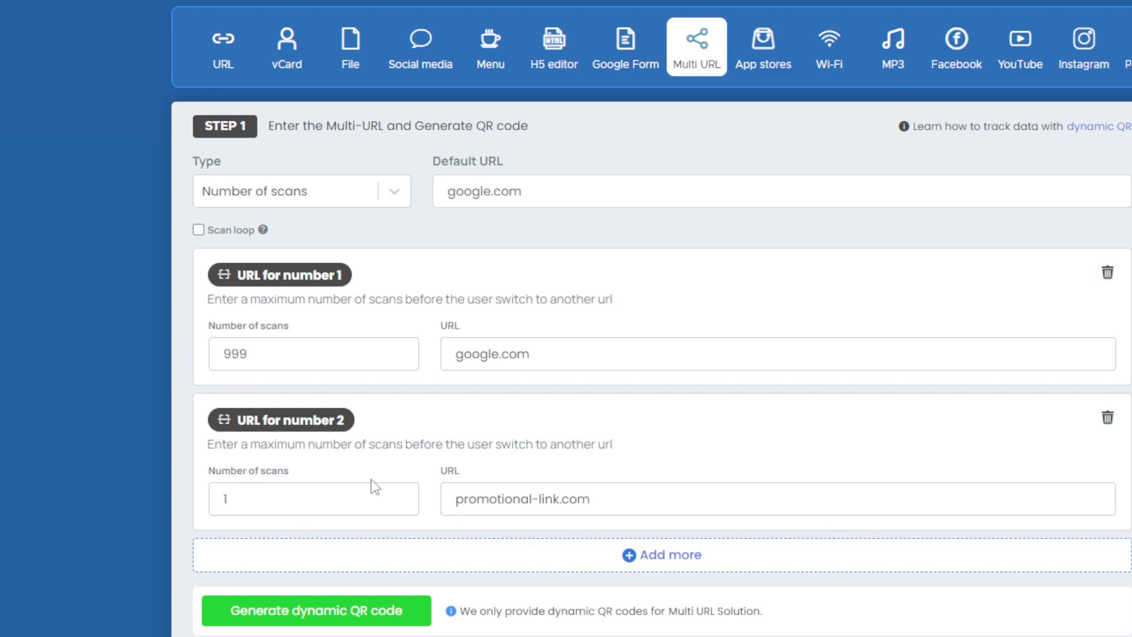
left_click(198, 229)
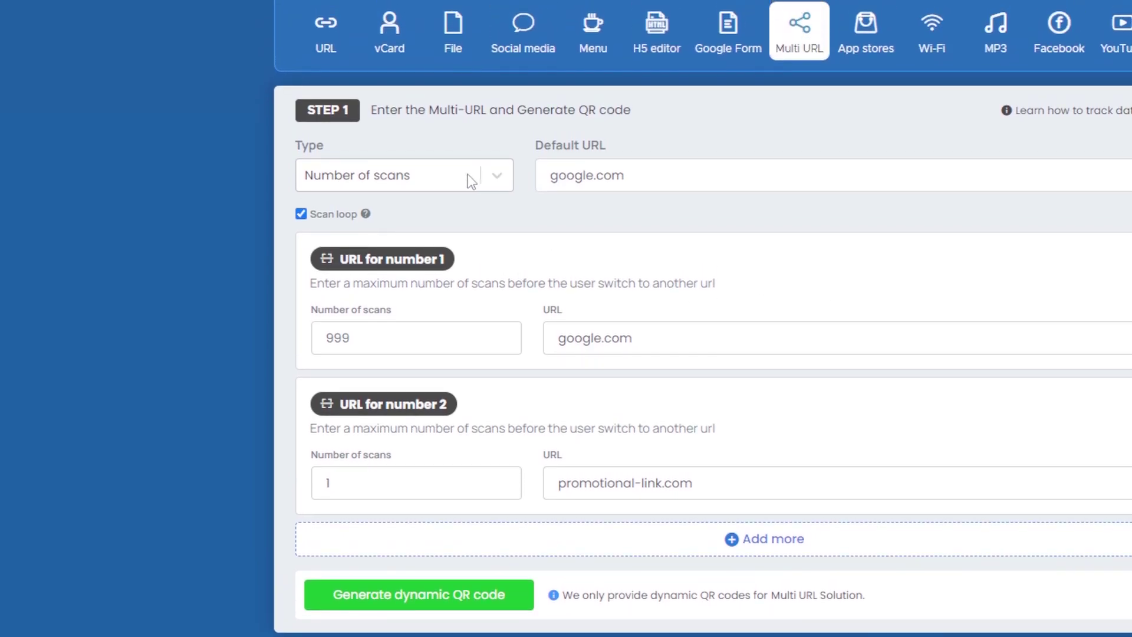
Step: Switch the Multi URL type to Time and accept losing the scan-based content
left_click(470, 154)
left_click(352, 289)
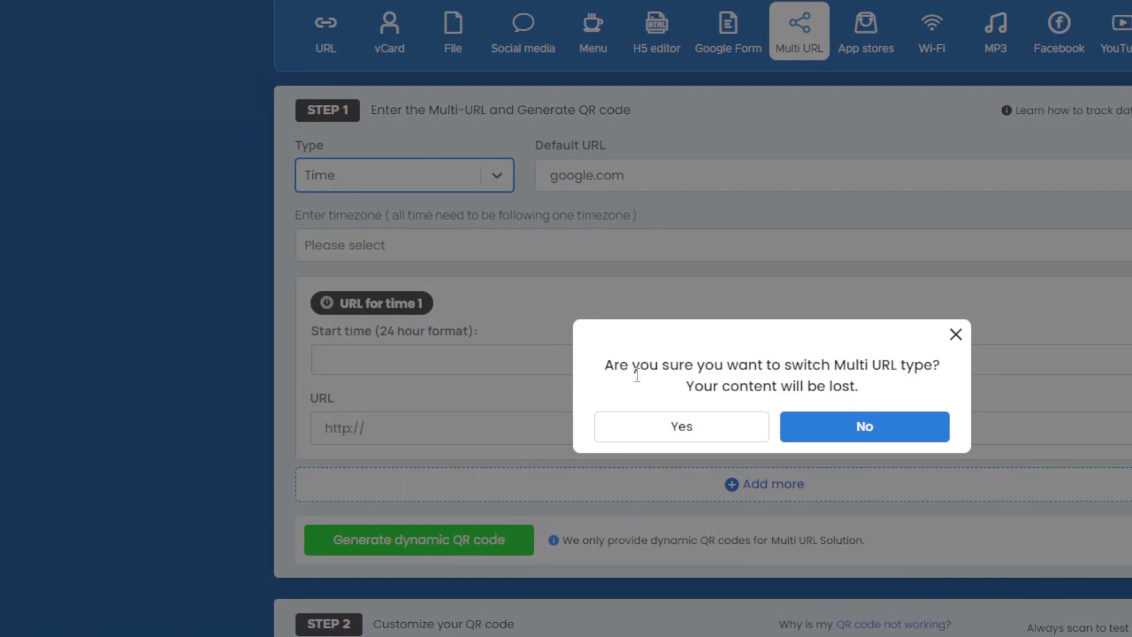
left_click(690, 428)
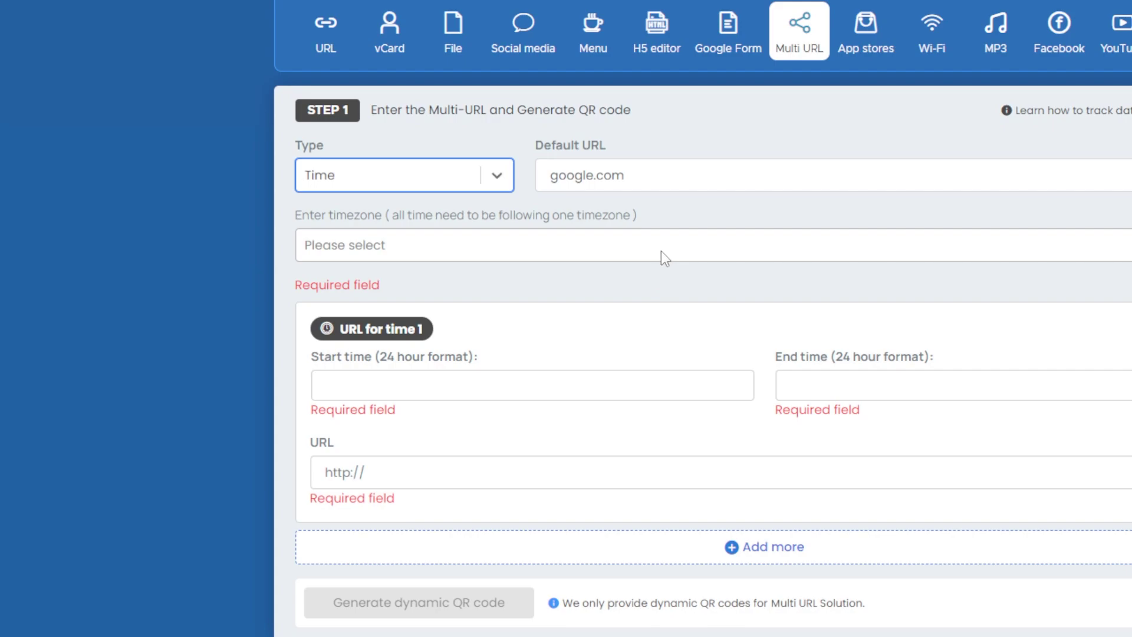
Step: Set the timezone for the time-based redirect to Europe/London
key("Tab")
scroll(572, 215, "up", 1)
scroll(678, 165, "up", 1)
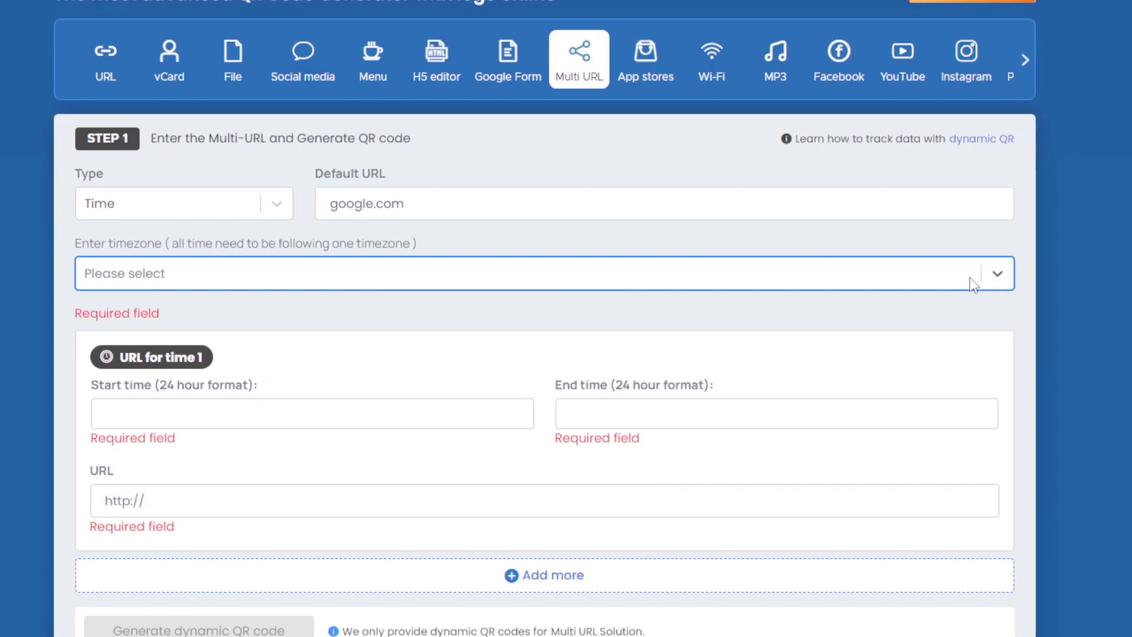
left_click(531, 278)
scroll(384, 376, "down", 20)
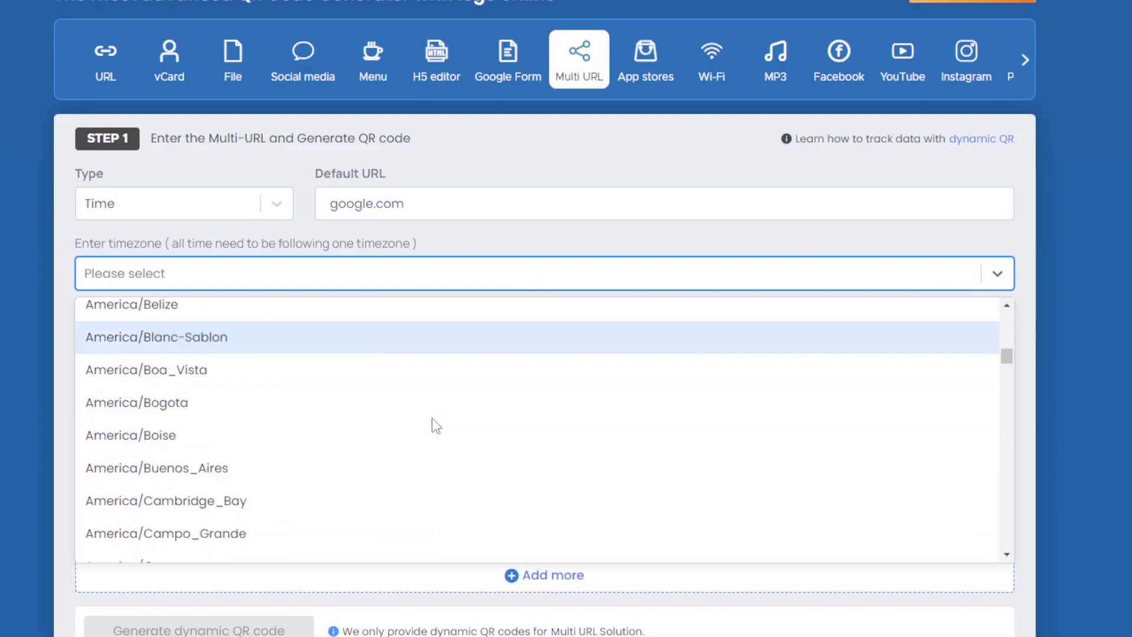
scroll(423, 409, "down", 20)
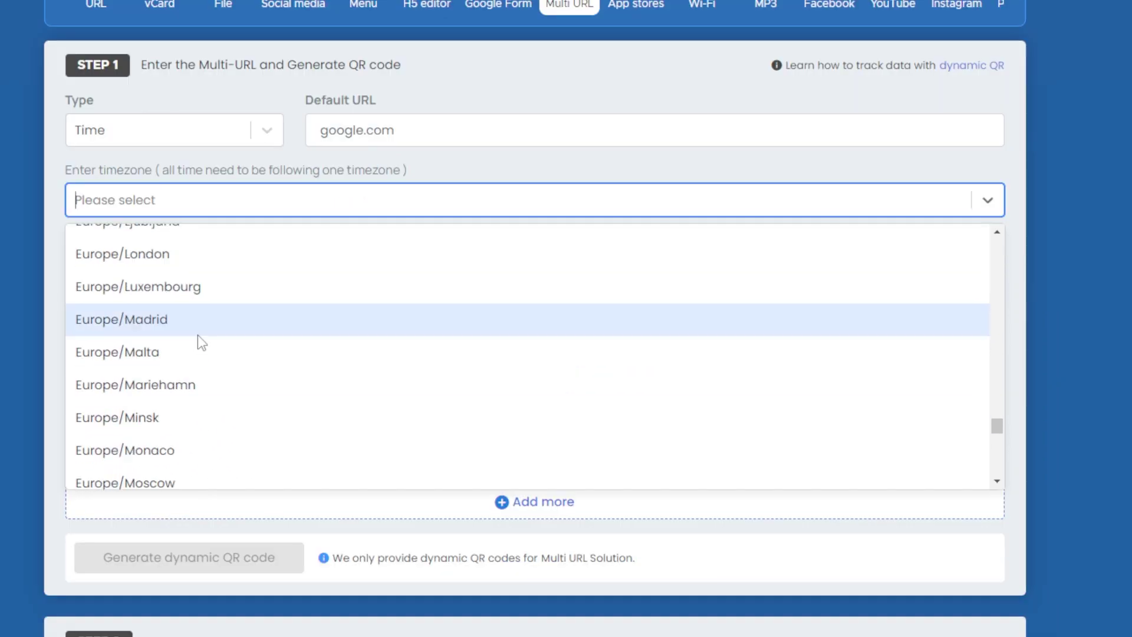
scroll(203, 336, "up", 3)
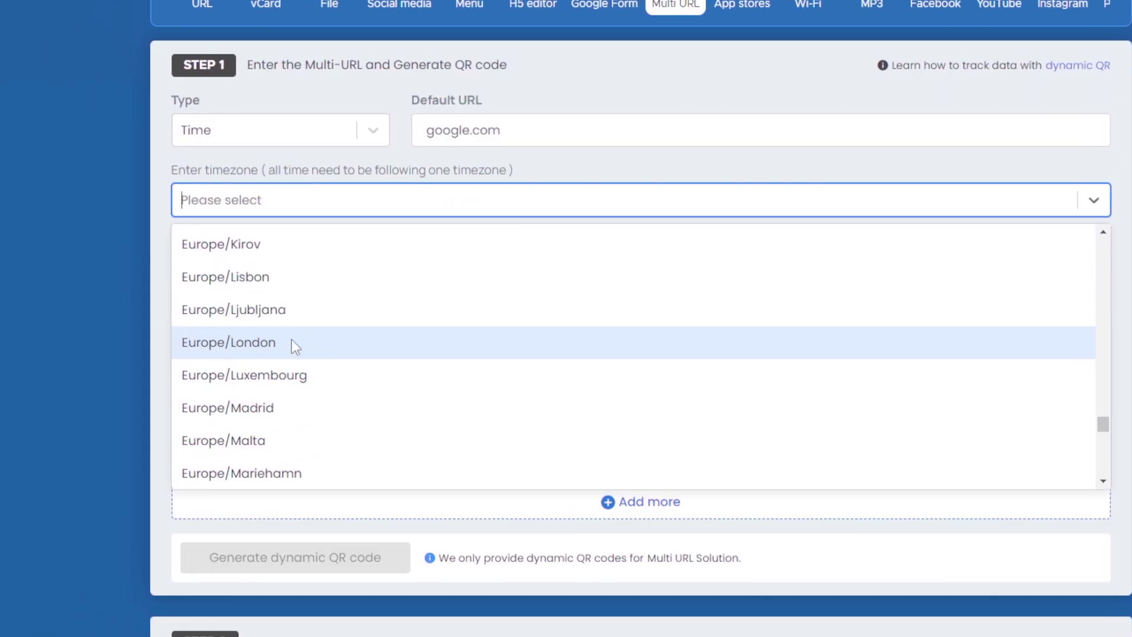
left_click(190, 344)
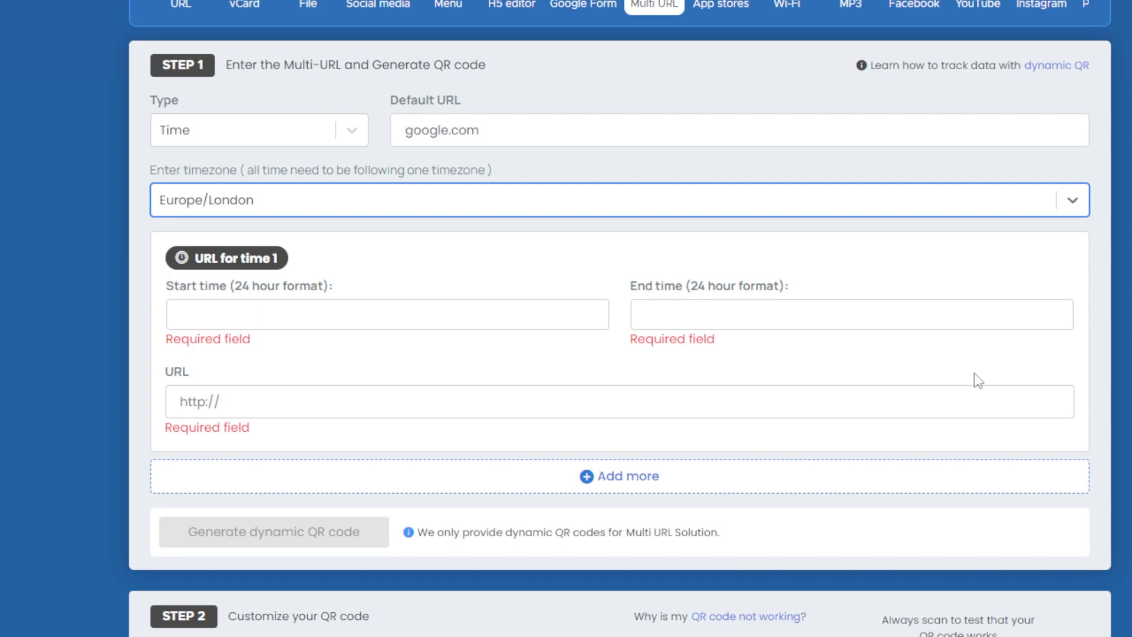
Step: Open the start time and end time selectors of the first time-based URL entry
left_click(370, 316)
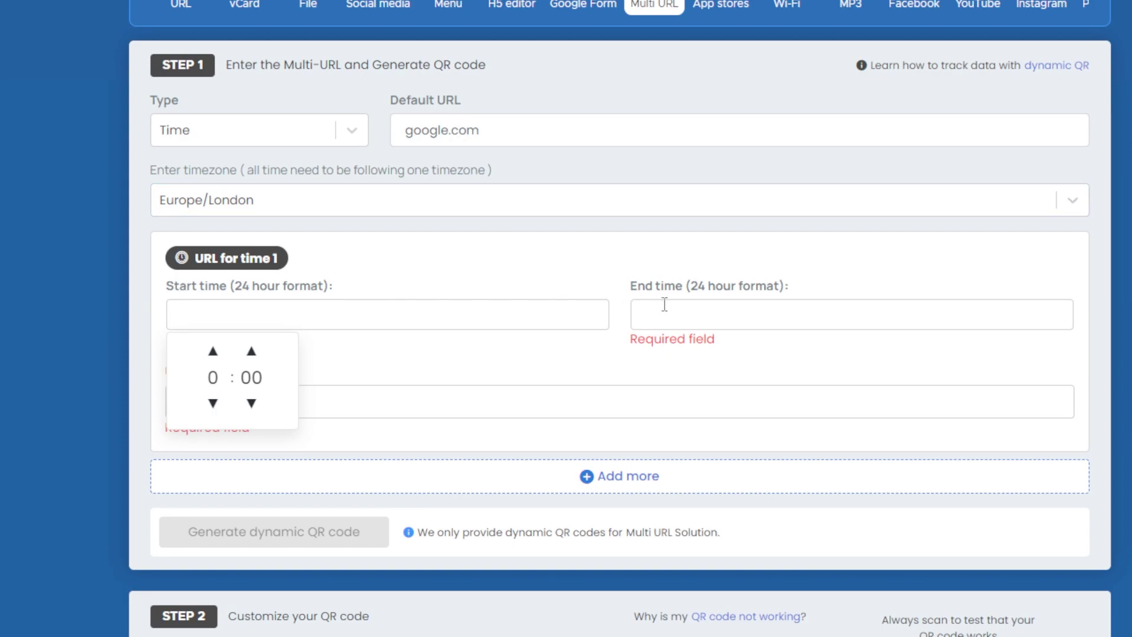
left_click(714, 309)
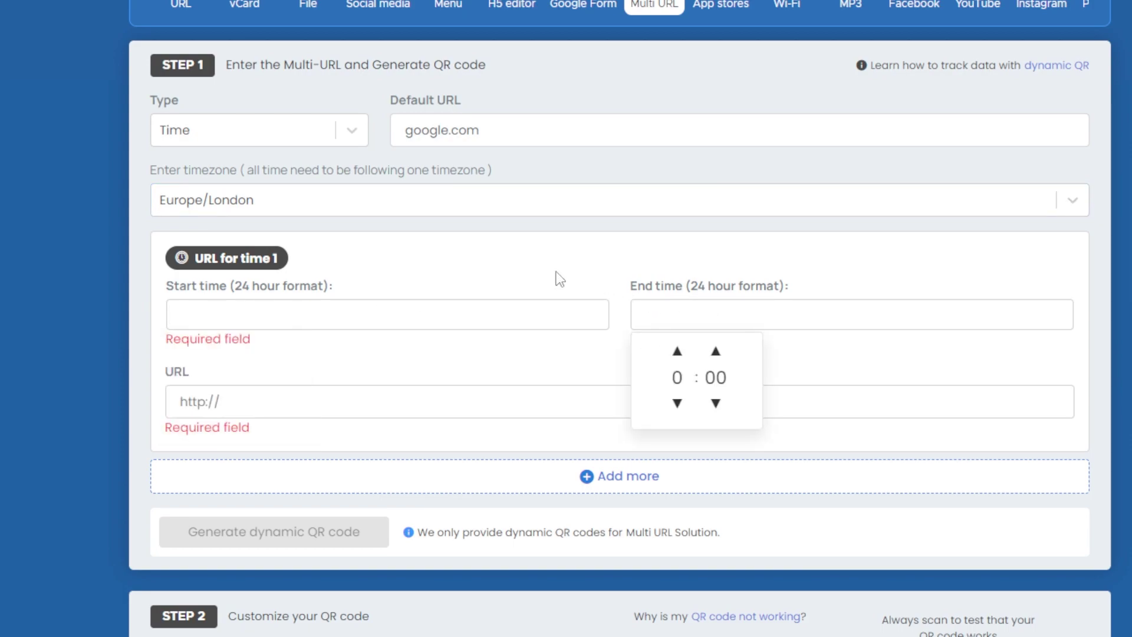
left_click(467, 315)
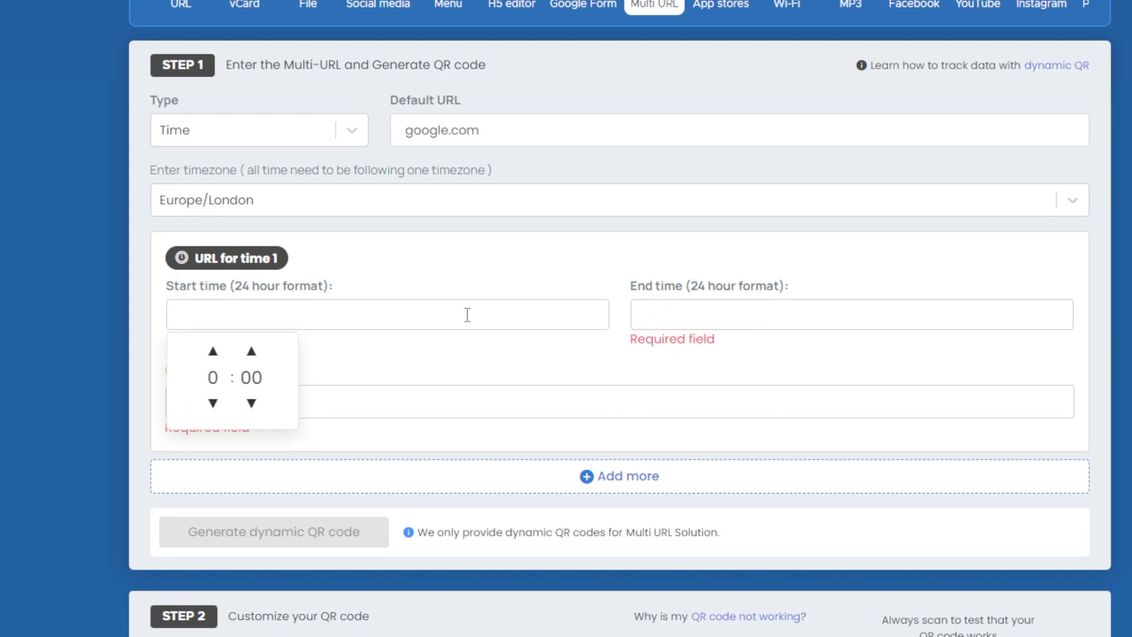
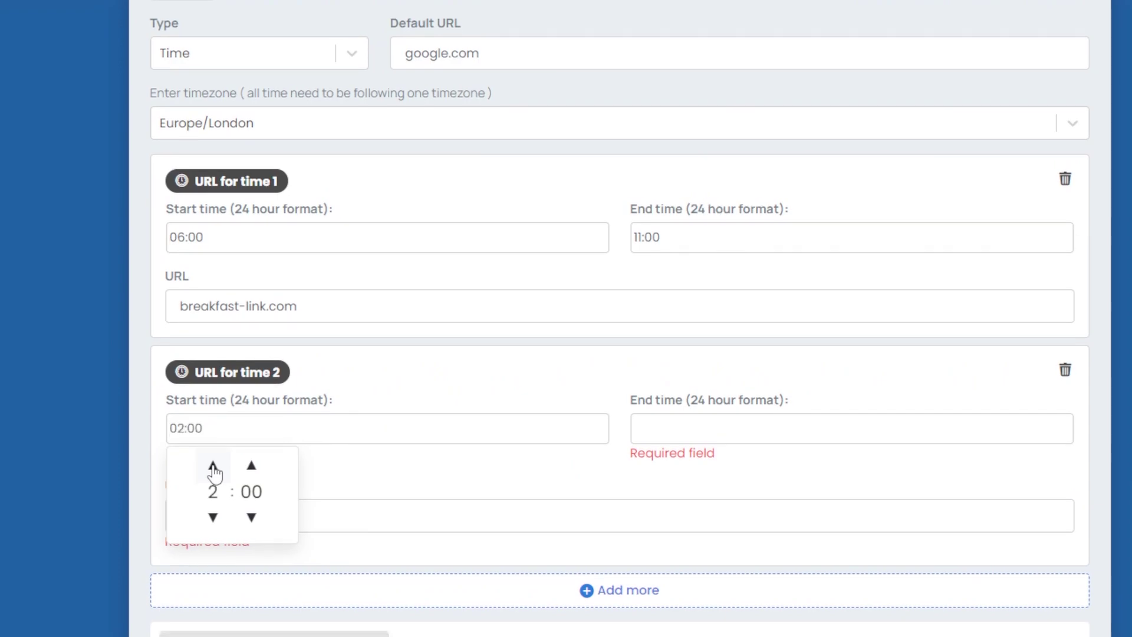
Step: Set the start time of the second time-based URL entry to 11:00
left_click(212, 468)
left_click(213, 468)
left_click(213, 467)
left_click(213, 467)
left_click(213, 467)
left_click(213, 468)
left_click(213, 467)
left_click(213, 467)
Step: Set the end time of the second time-based URL entry to 16:00 and close the time selector
left_click(733, 439)
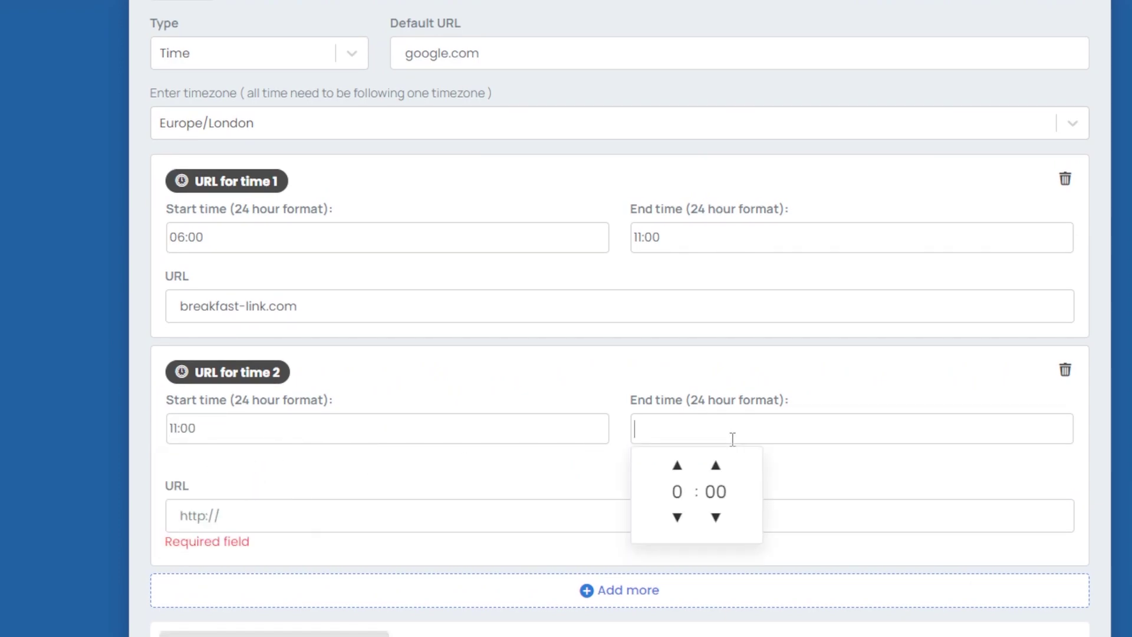
left_click(677, 466)
left_click(677, 465)
left_click(677, 466)
left_click(678, 466)
left_click(678, 466)
left_click(678, 465)
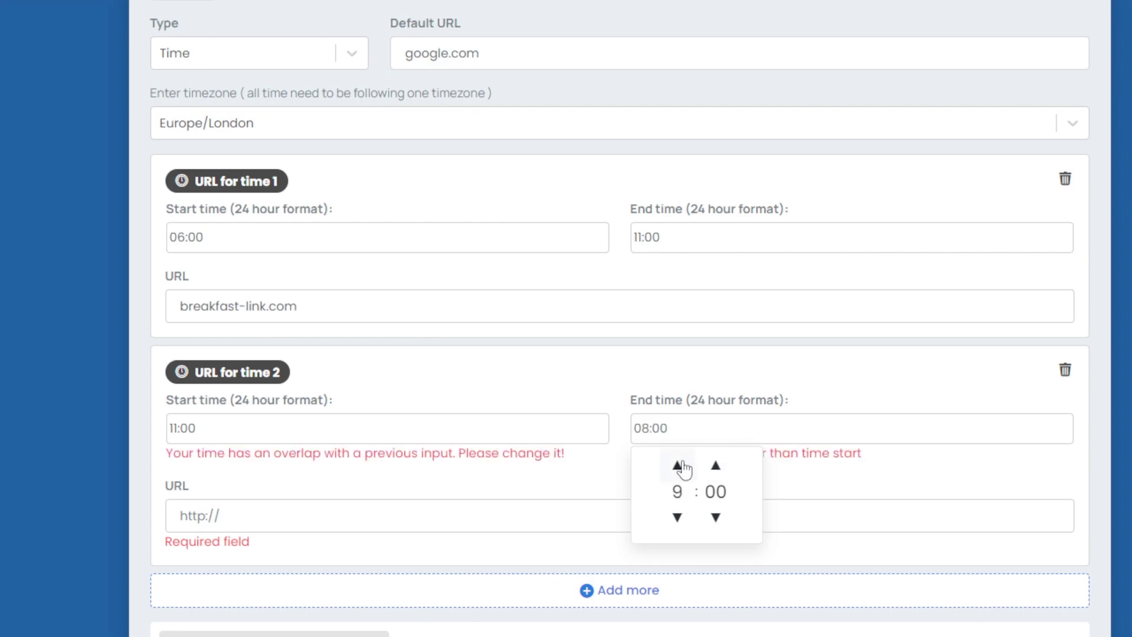
left_click(678, 465)
left_click(679, 466)
left_click(678, 466)
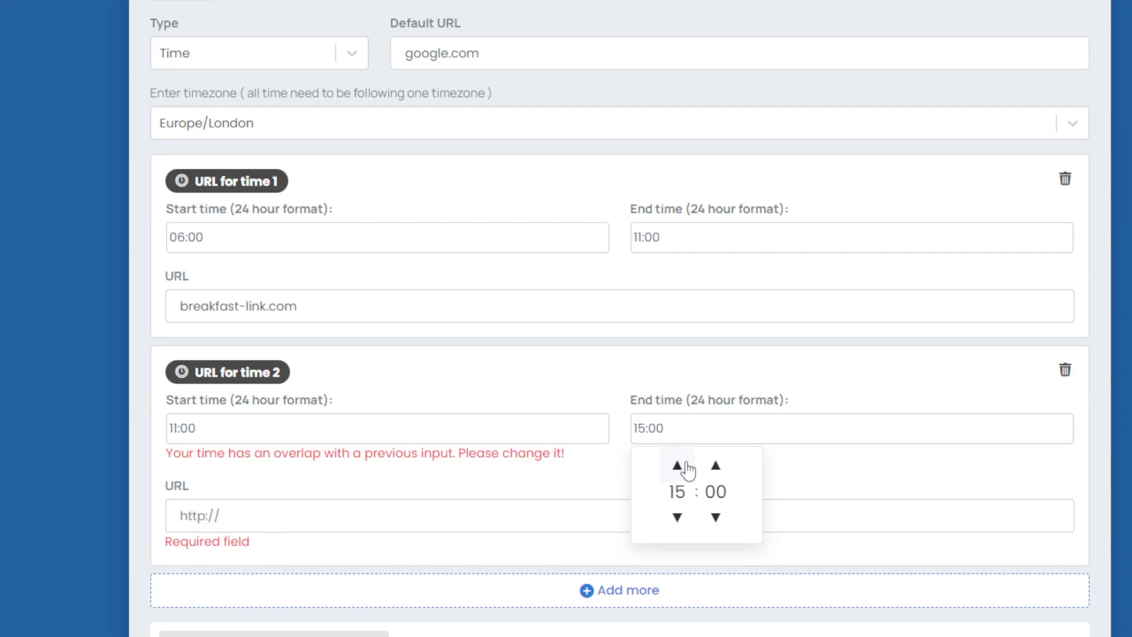
left_click(685, 469)
left_click(685, 469)
scroll(678, 495, "down", 1)
left_click(695, 485)
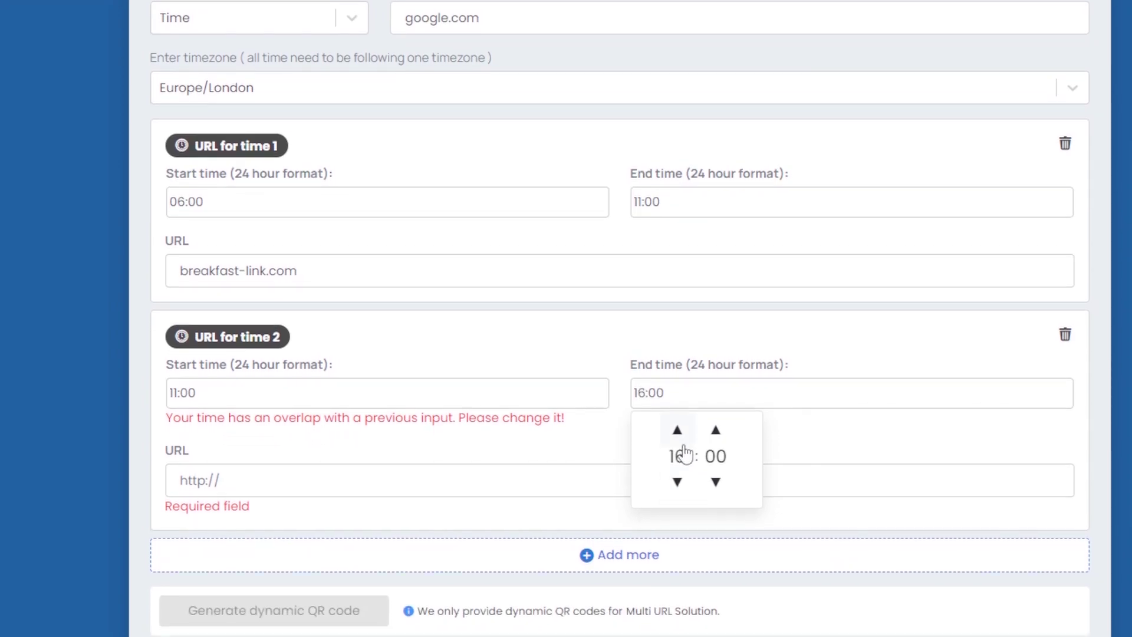
scroll(618, 457, "down", 1)
left_click(557, 433)
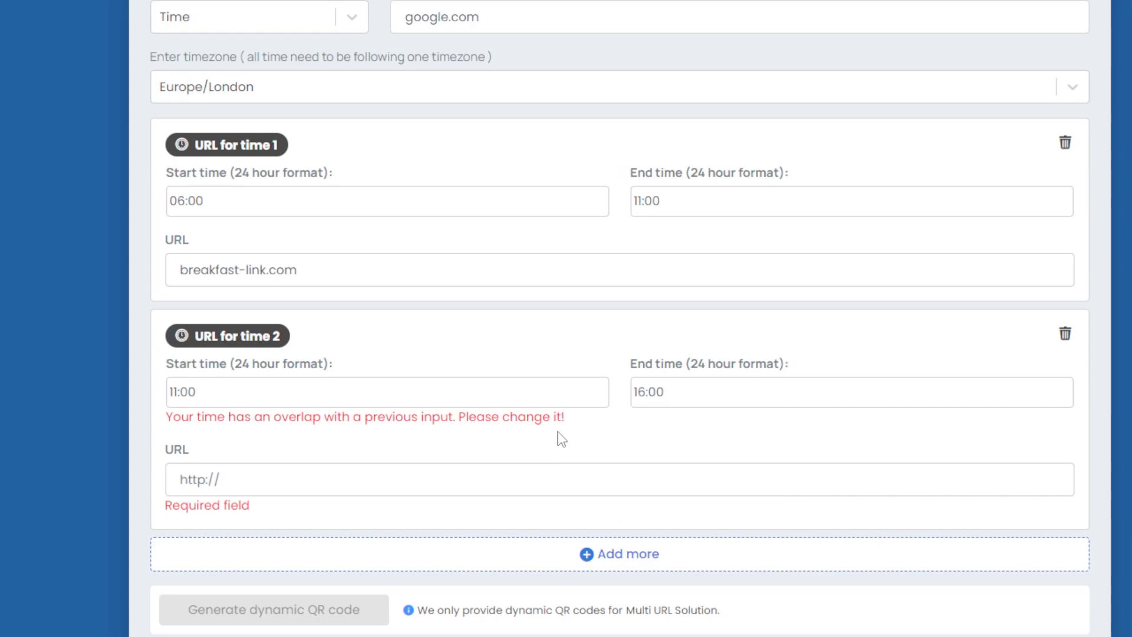
Step: Set the second time-based entry's start time to 11:01 and its URL to midday-link.com
left_click(359, 393)
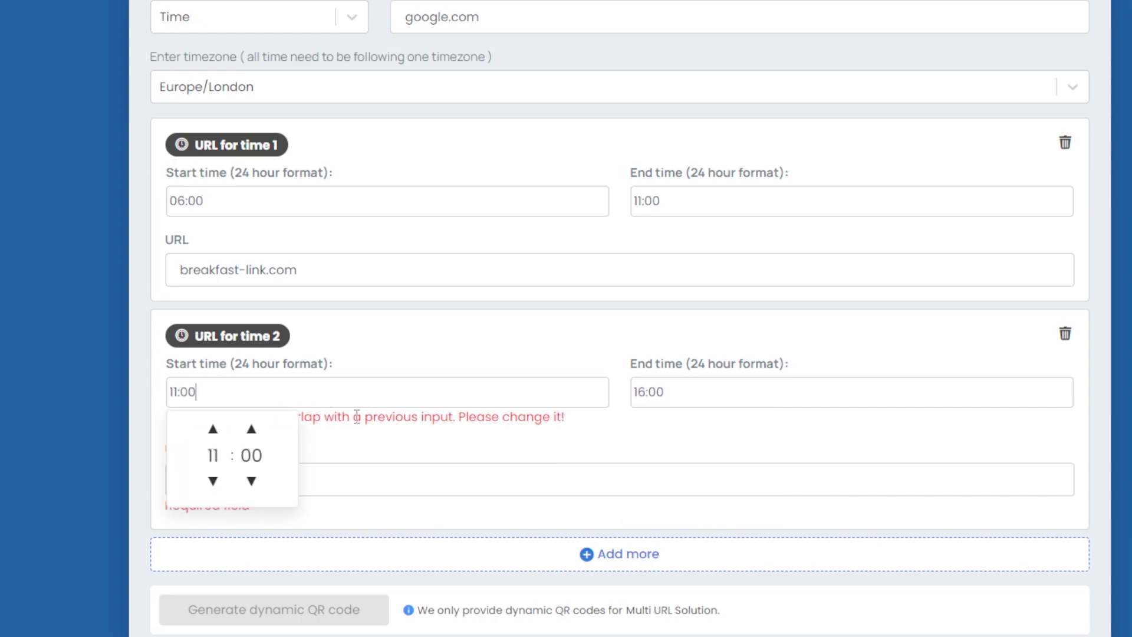
left_click(252, 428)
left_click(442, 425)
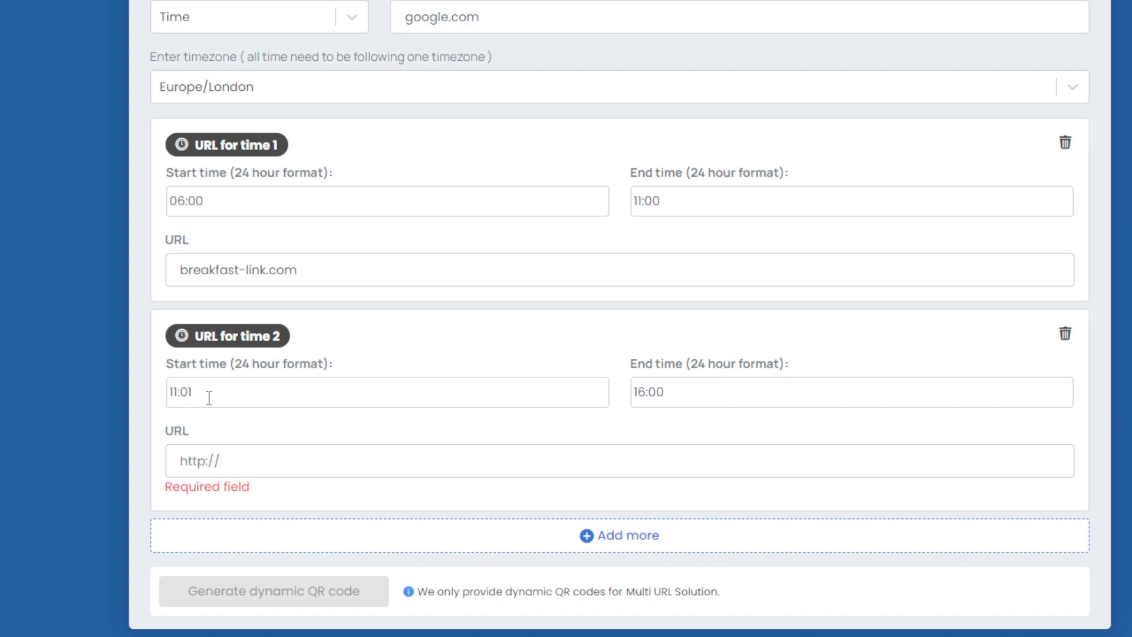
left_click(273, 462)
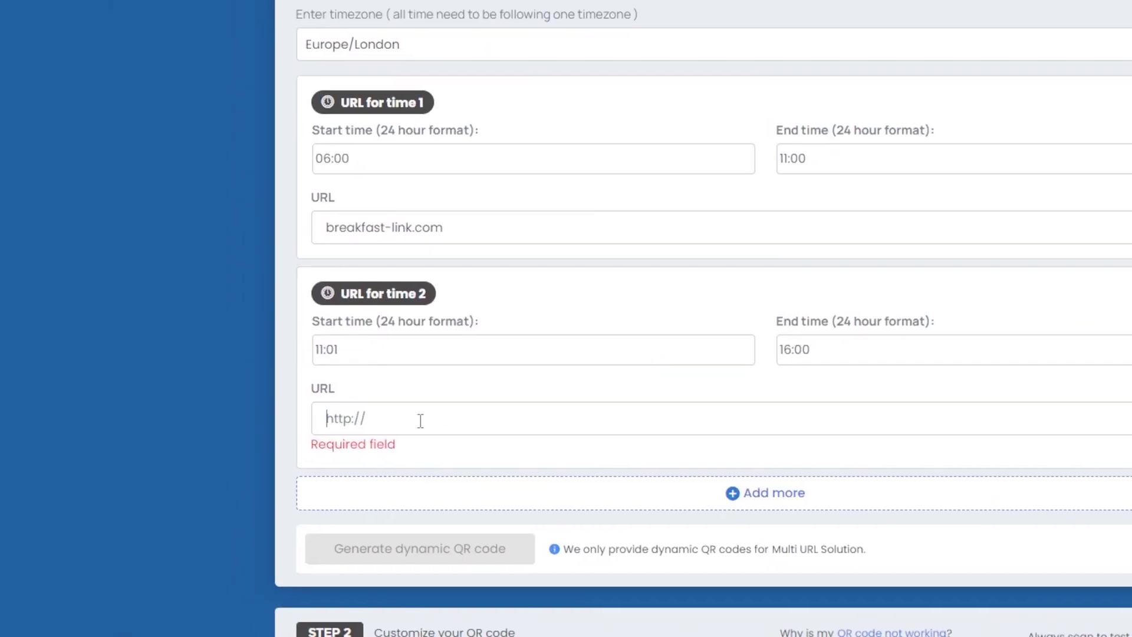
type("mid")
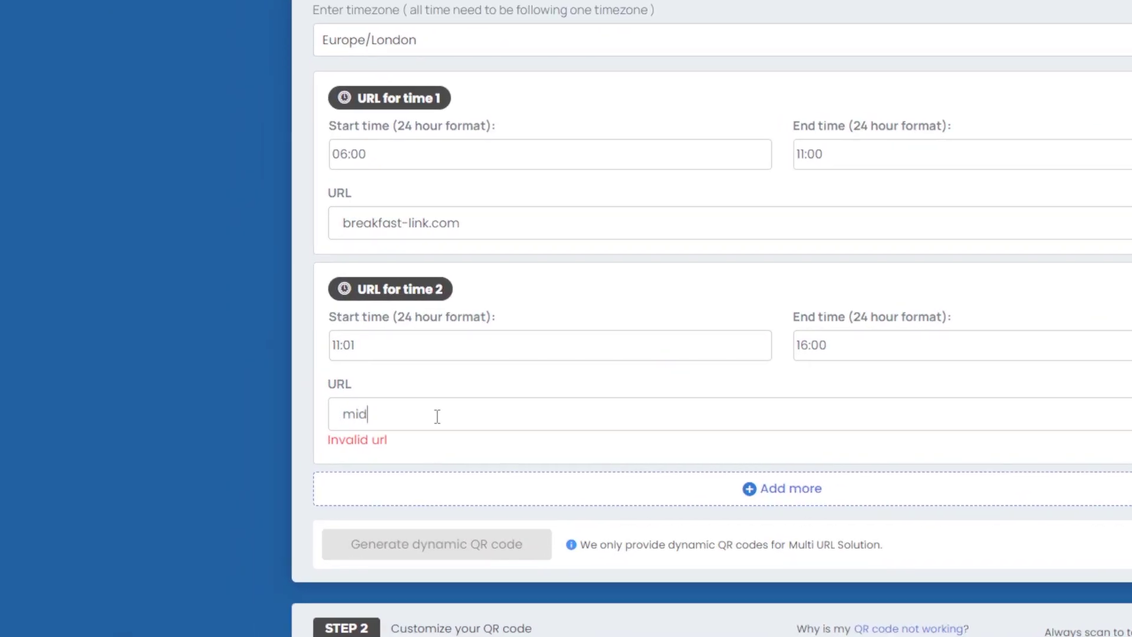
type("day-link.com")
Step: Add a third time-based URL entry and set its start time to 16:01
left_click(782, 470)
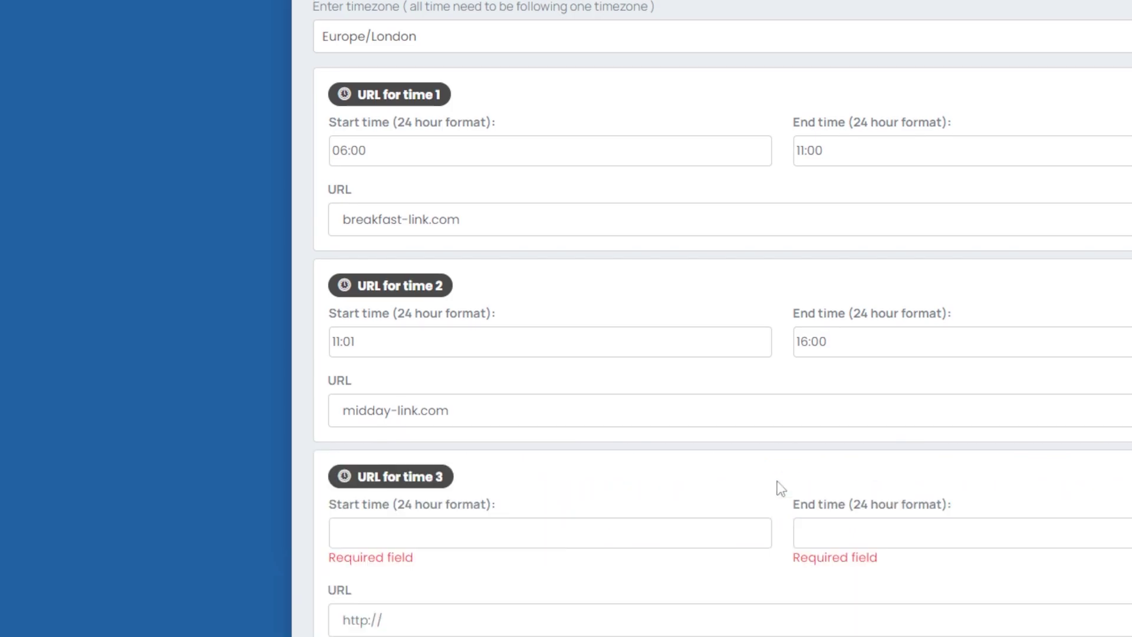
scroll(720, 432, "down", 5)
left_click(615, 259)
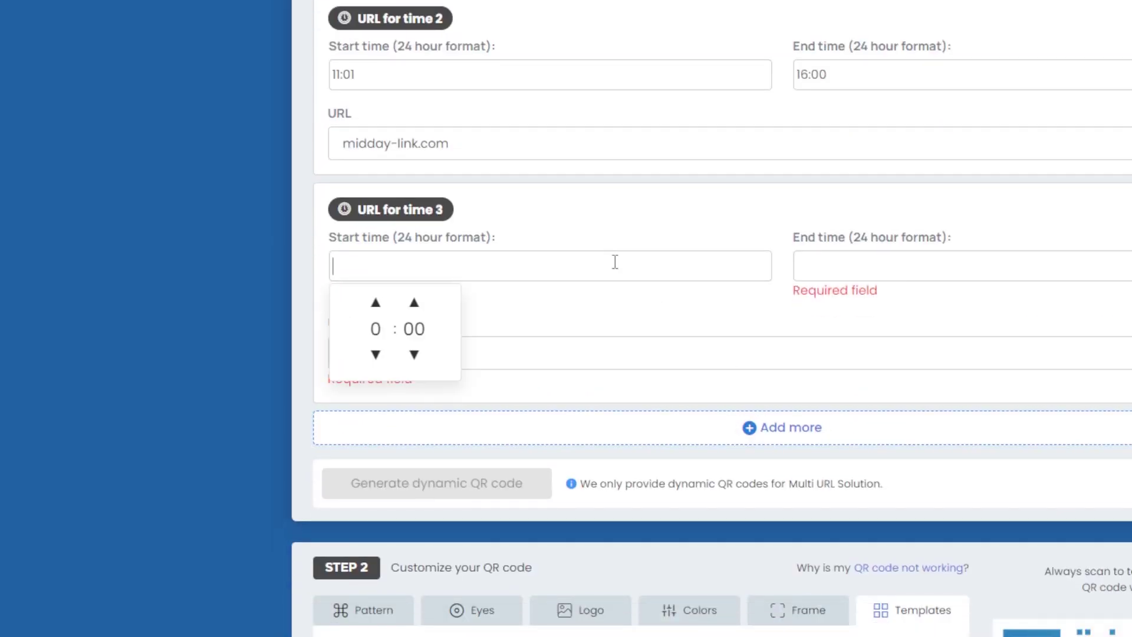
scroll(379, 310, "up", 12)
scroll(379, 306, "up", 4)
left_click(414, 303)
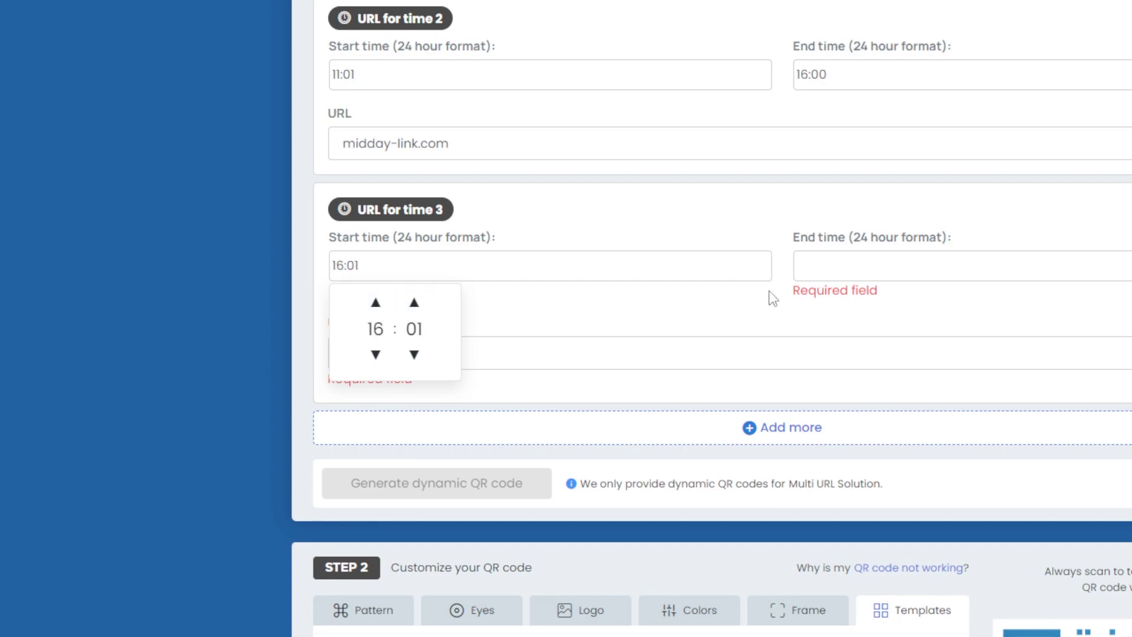
Step: Set the end time of the third time-based URL entry to 22:00
left_click(930, 268)
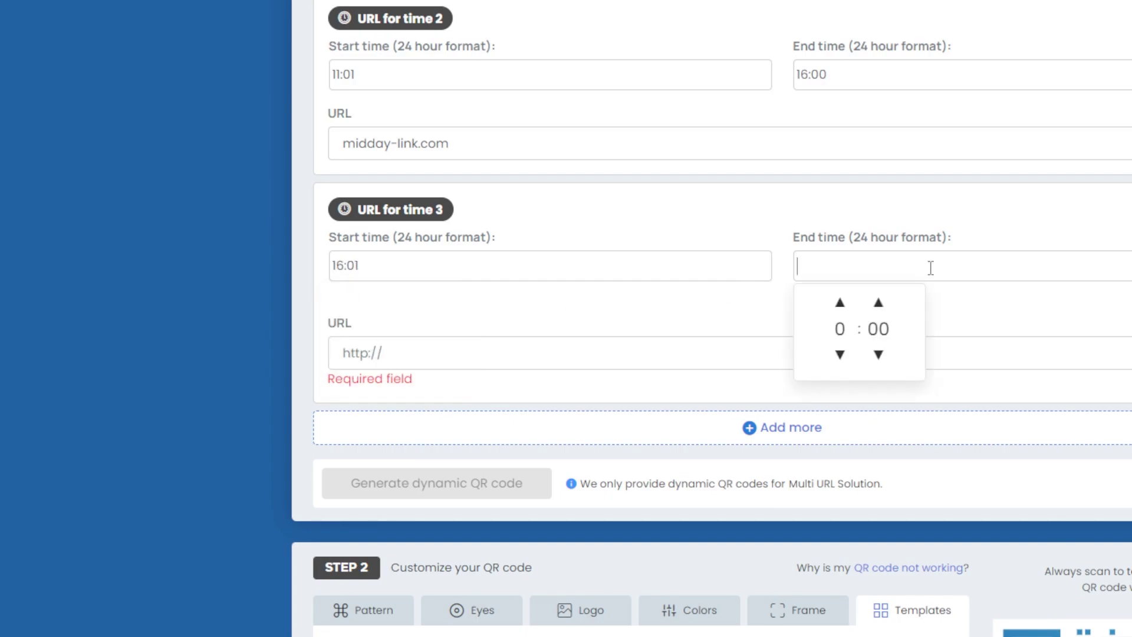
scroll(840, 304, "up", 5)
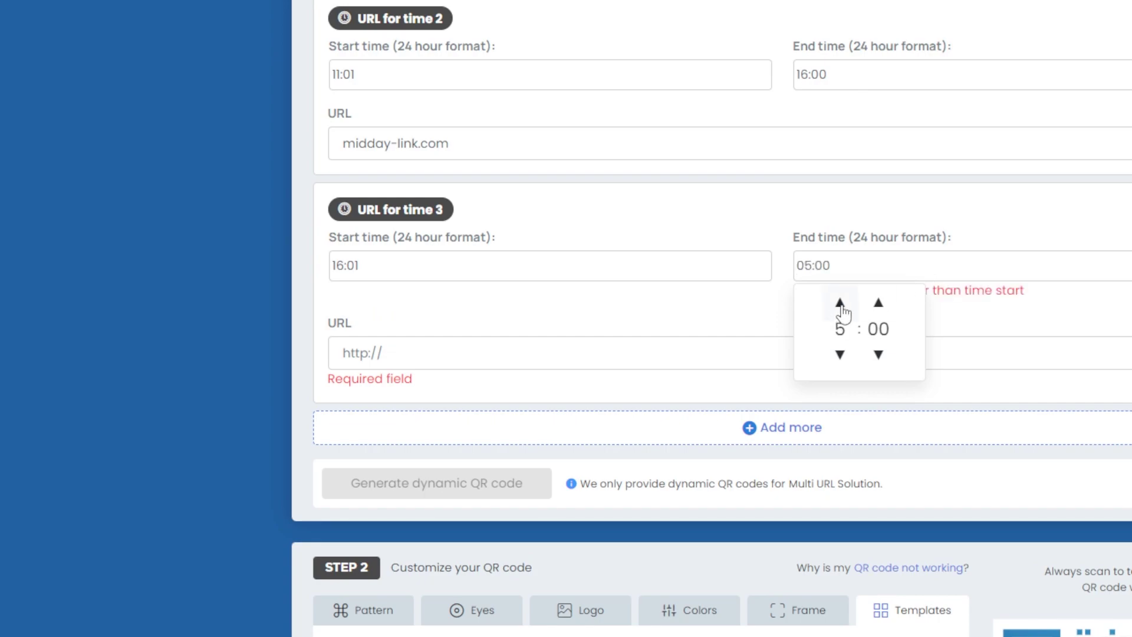
scroll(842, 303, "up", 15)
scroll(846, 307, "up", 2)
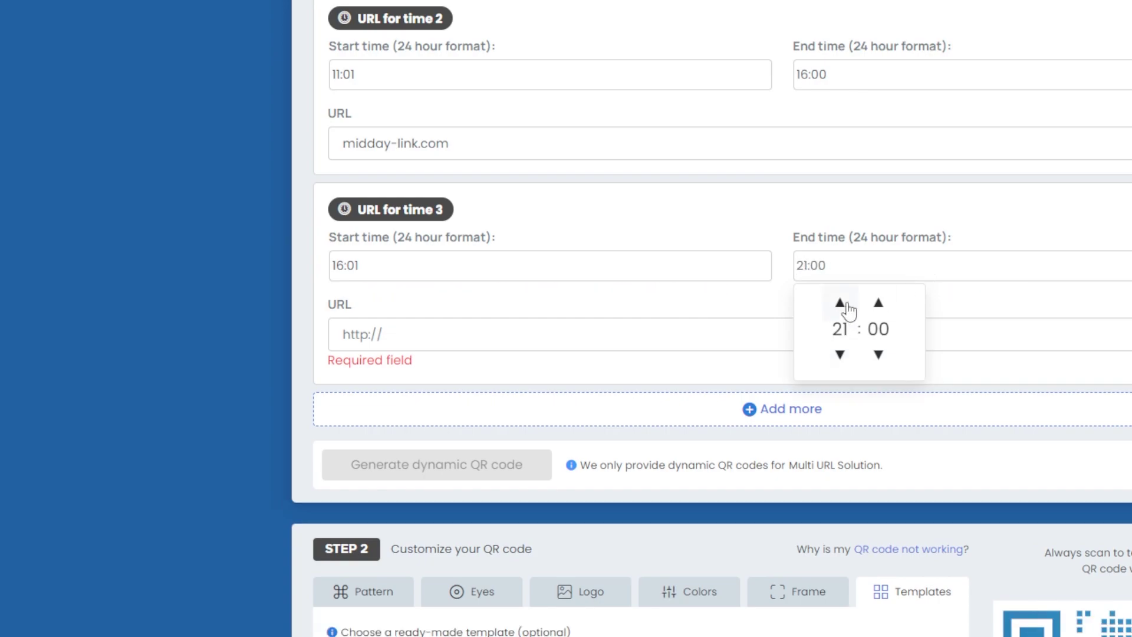
left_click(769, 241)
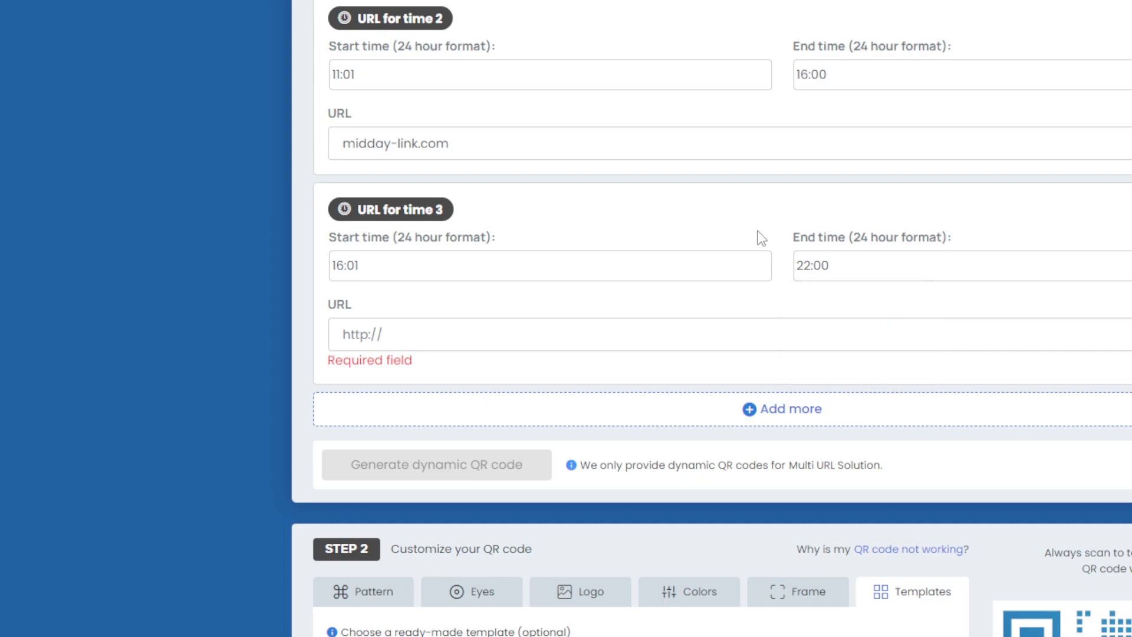
Step: Enter dinner-link.com as the URL of the third time-based entry
left_click(523, 334)
type("dinner")
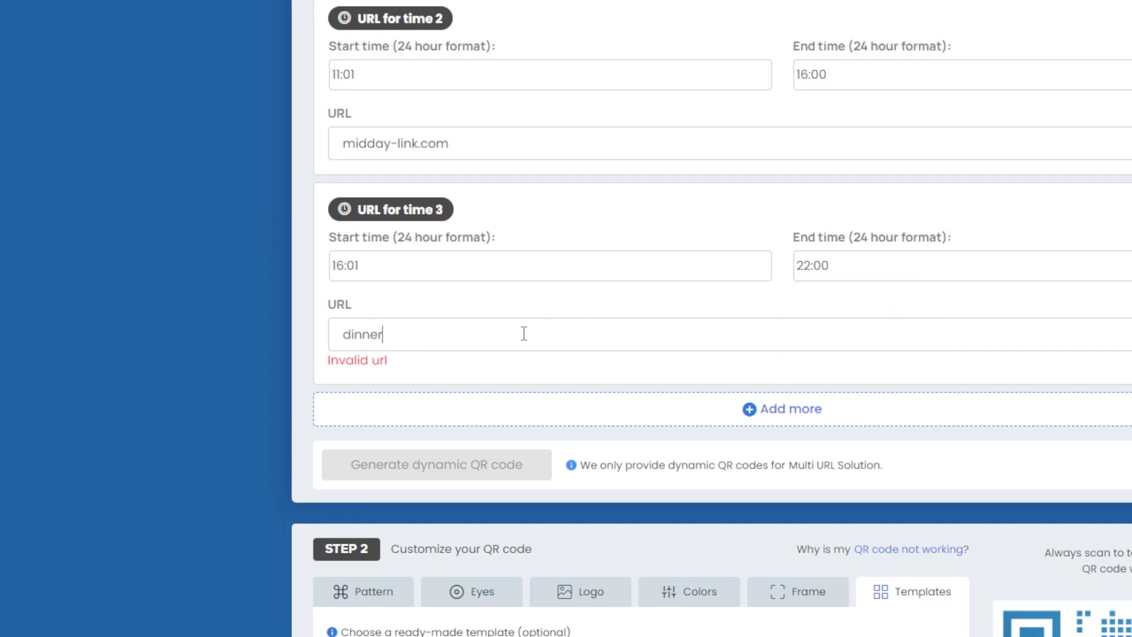
type("-link.com")
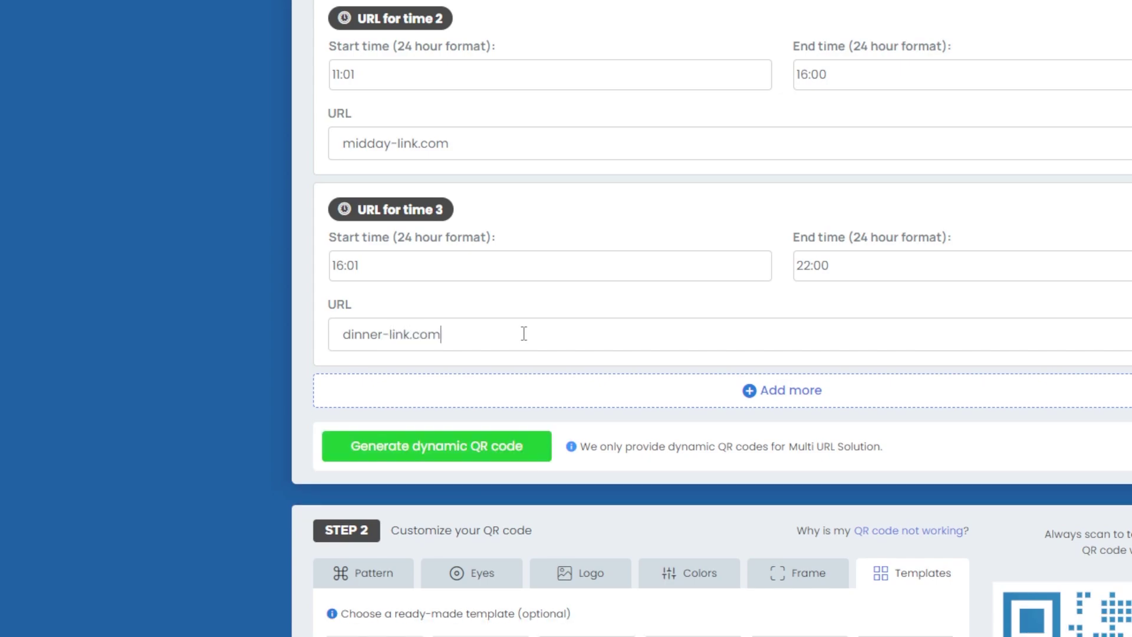
Step: Switch the Multi URL type from Time to Language and accept losing the entered content
scroll(526, 354, "up", 3)
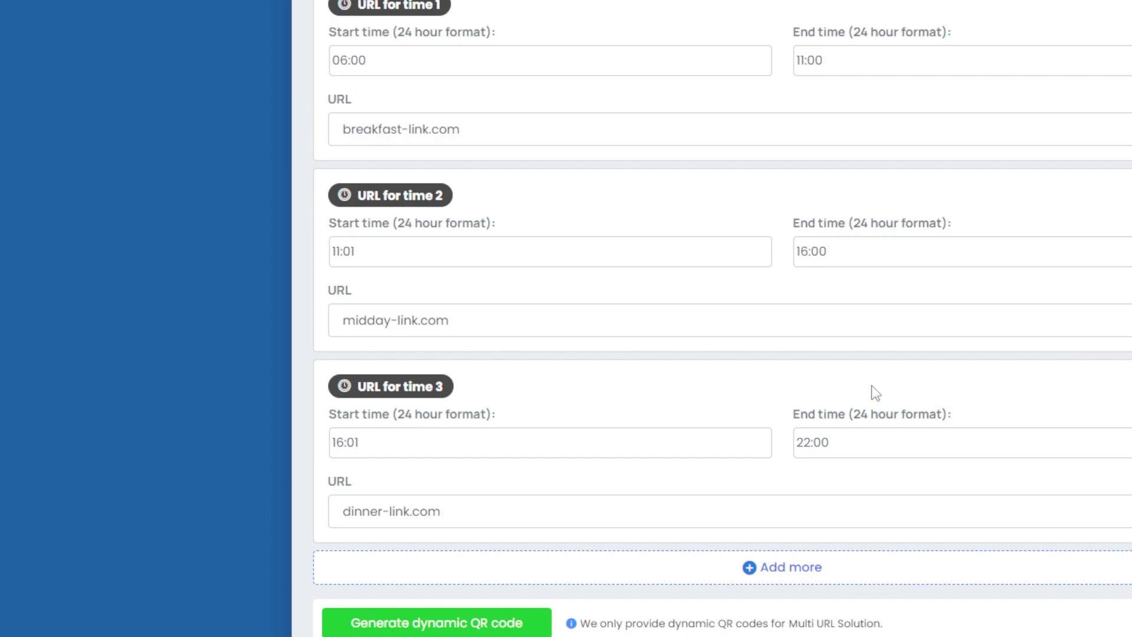
scroll(513, 321, "up", 3)
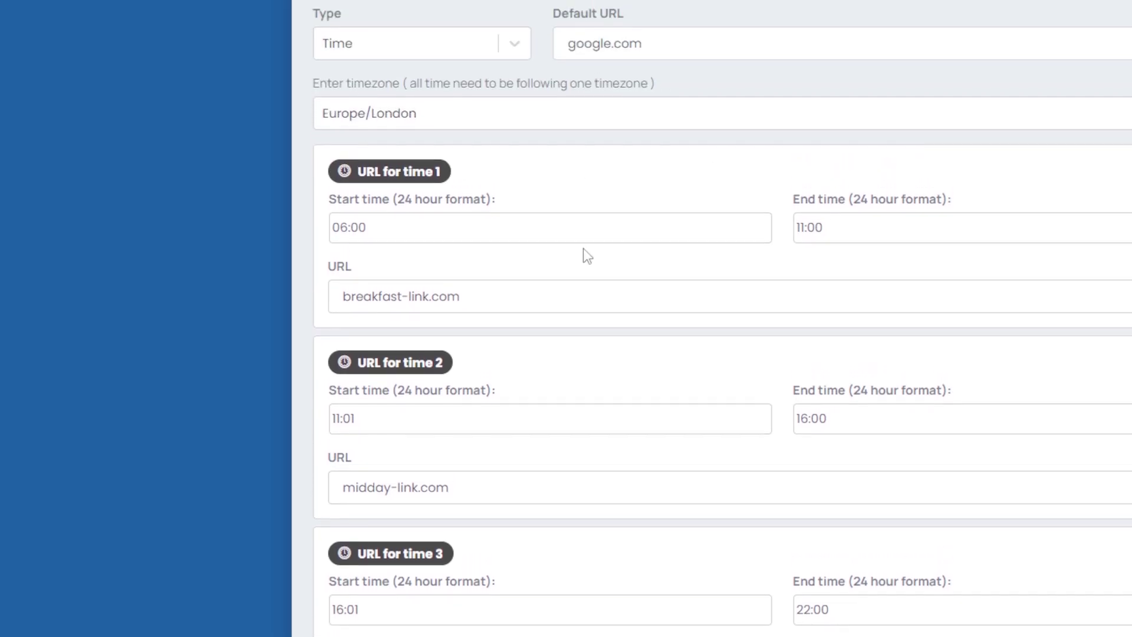
scroll(1002, 319, "down", 5)
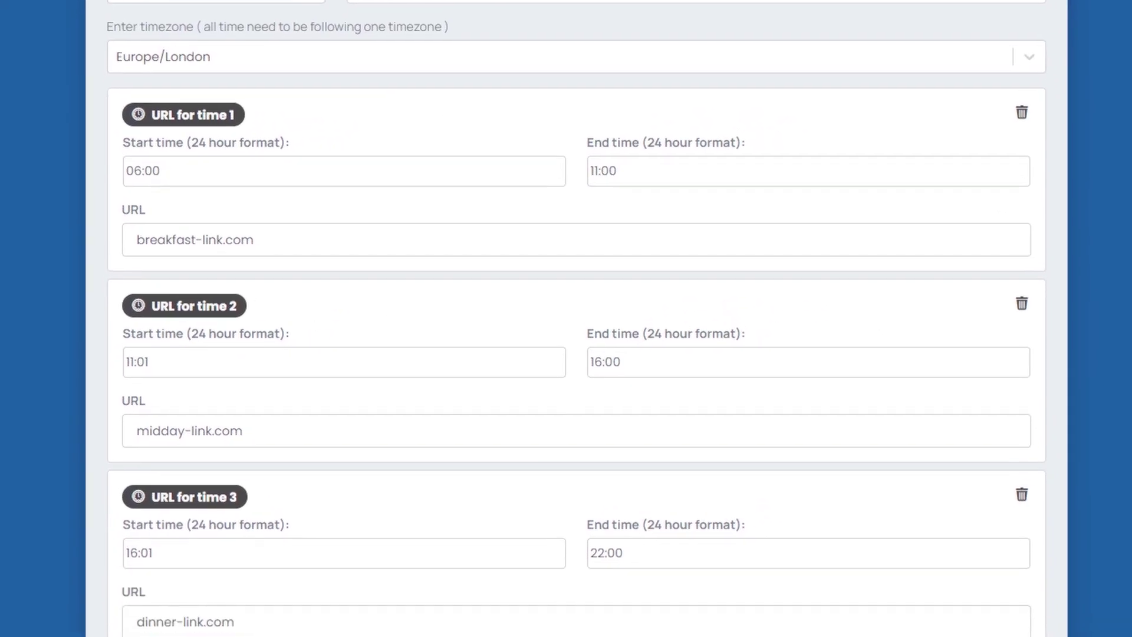
scroll(675, 503, "down", 6)
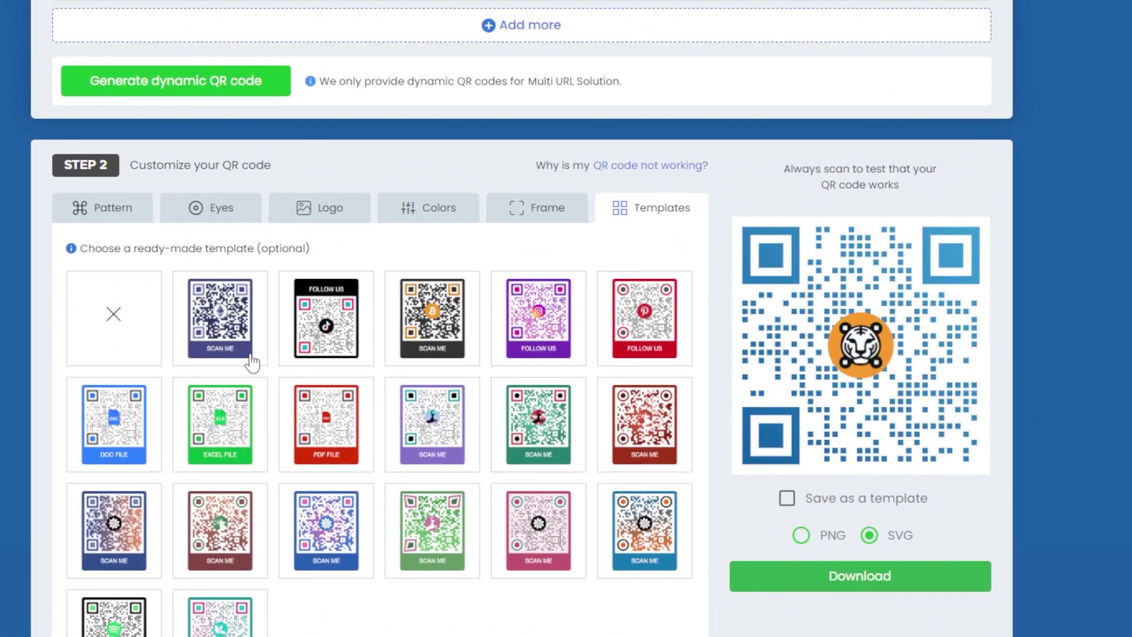
scroll(714, 513, "down", 2)
scroll(582, 454, "up", 12)
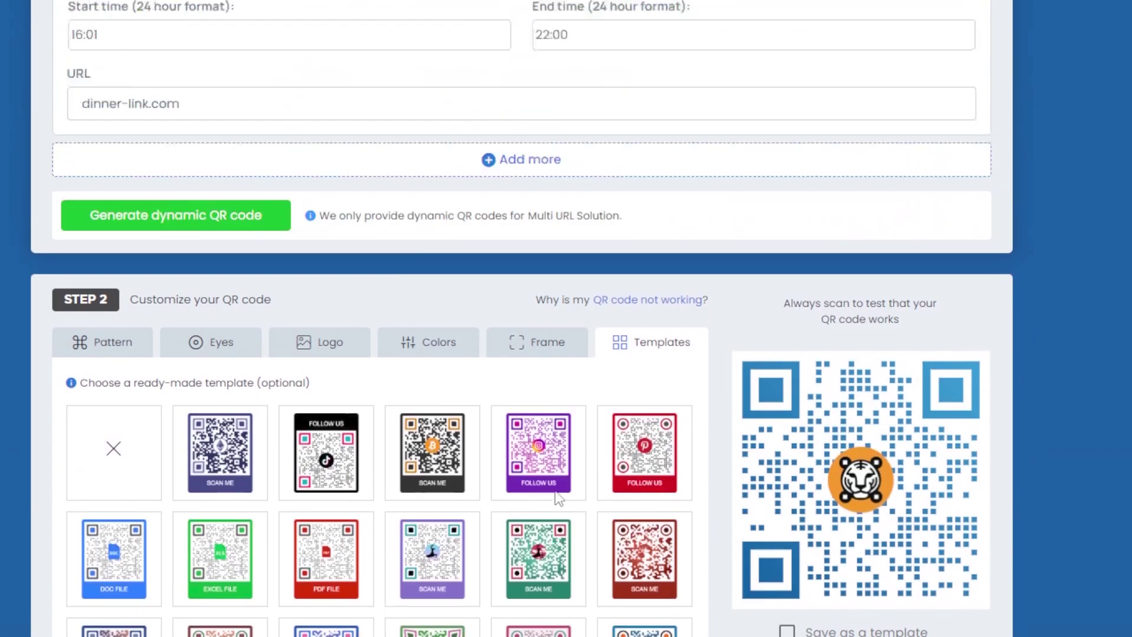
scroll(546, 262, "up", 2)
left_click(185, 158)
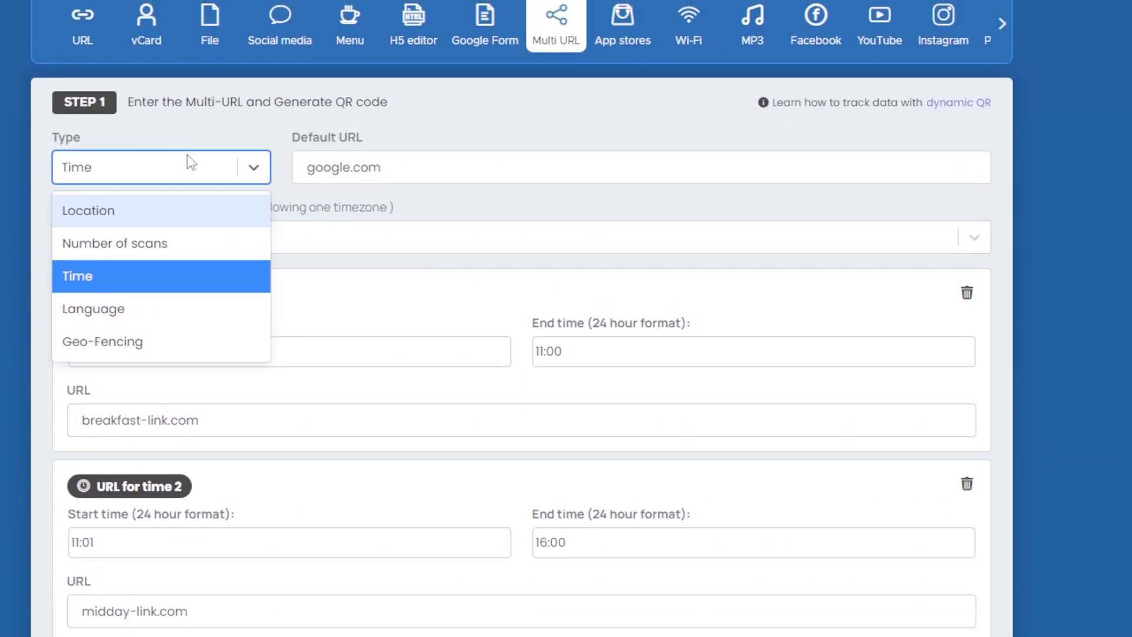
left_click(171, 314)
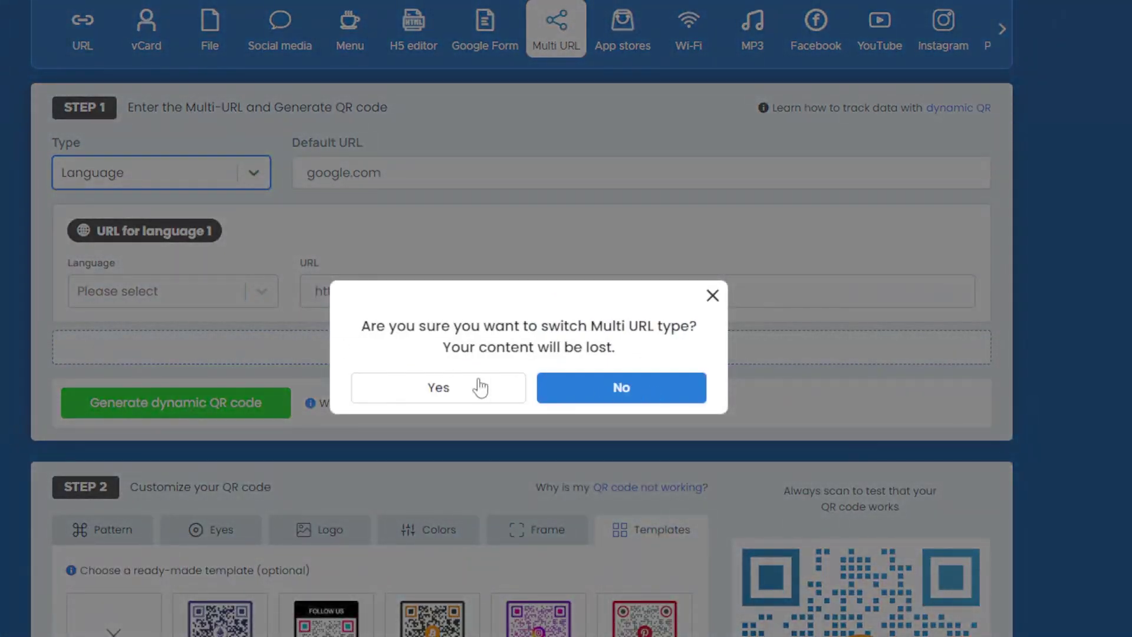
left_click(475, 388)
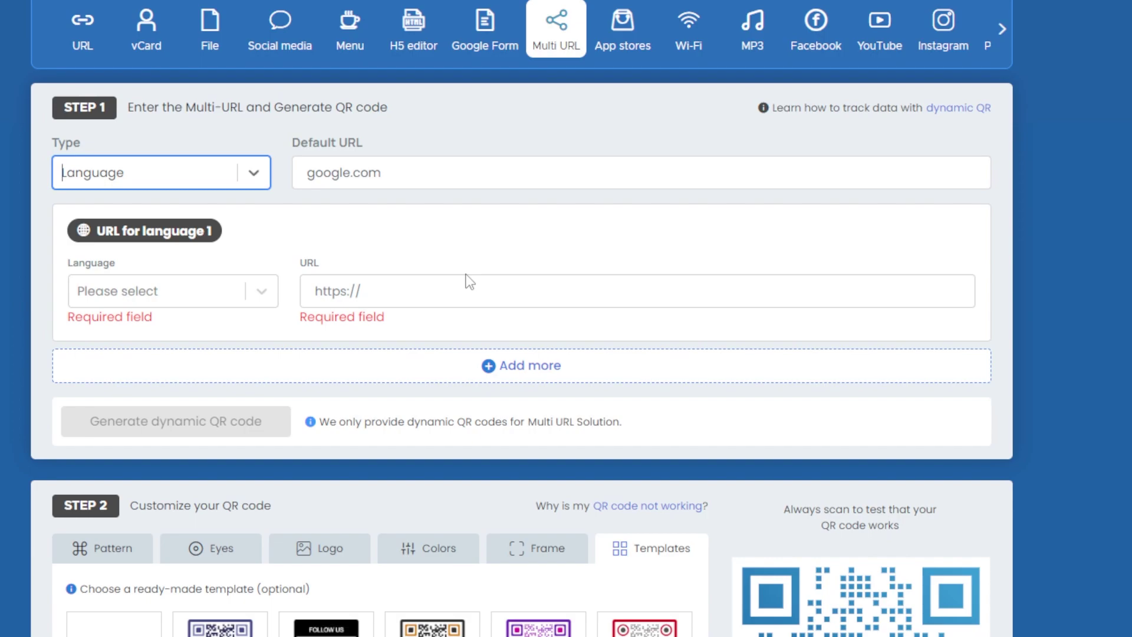
Step: Set the first language-based entry to Korean with the URL google.ke
scroll(387, 175, "up", 1)
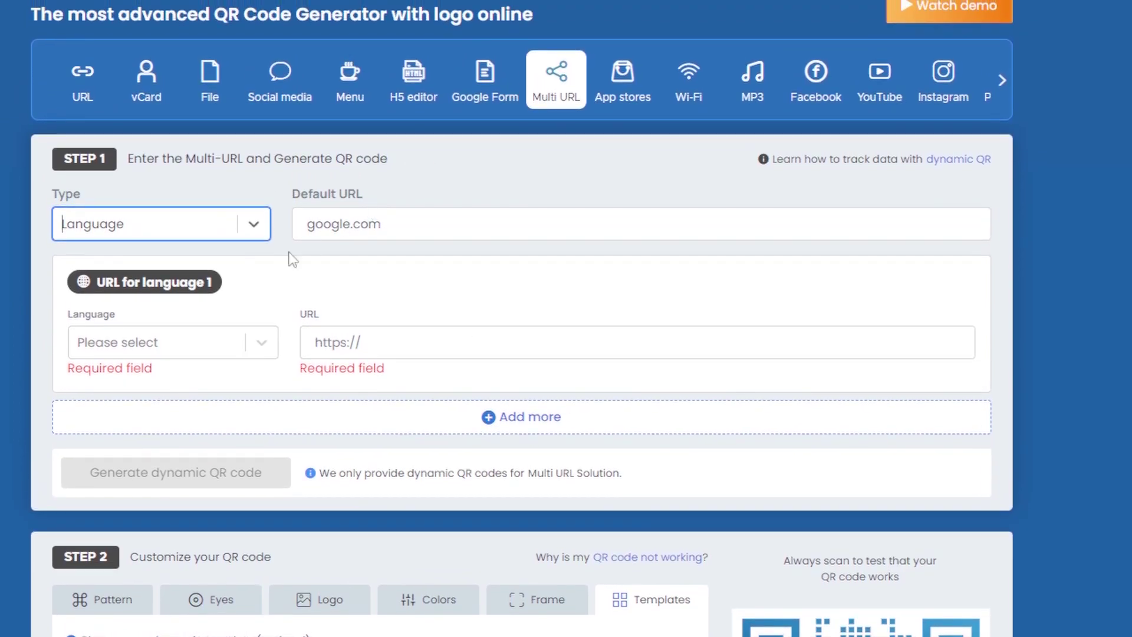
left_click(194, 345)
scroll(179, 448, "down", 5)
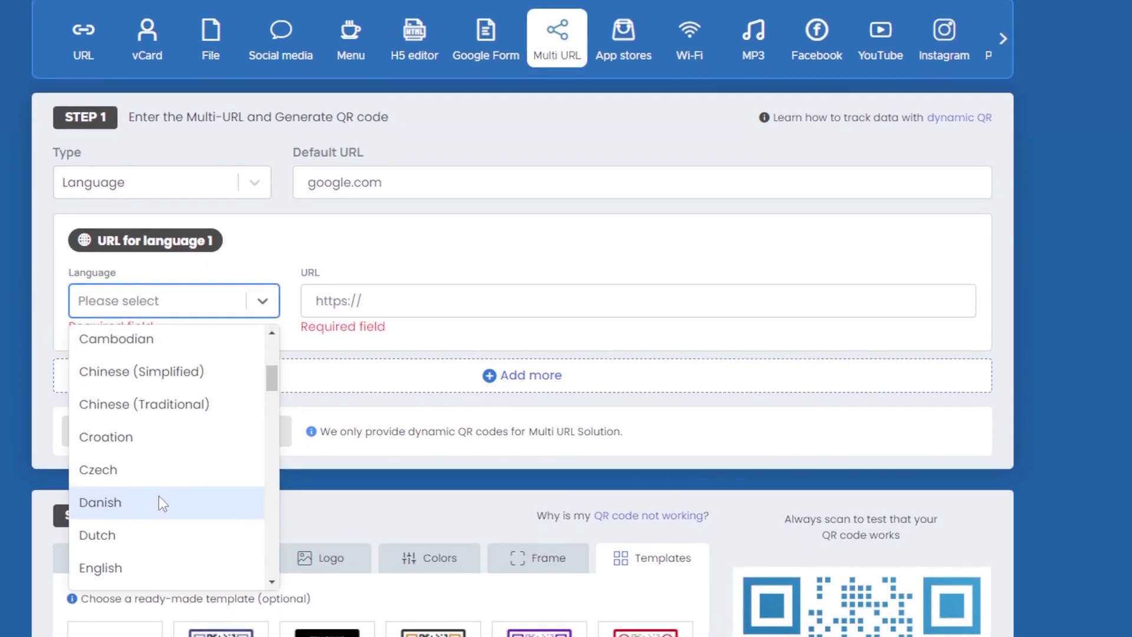
scroll(162, 483, "down", 10)
left_click(171, 454)
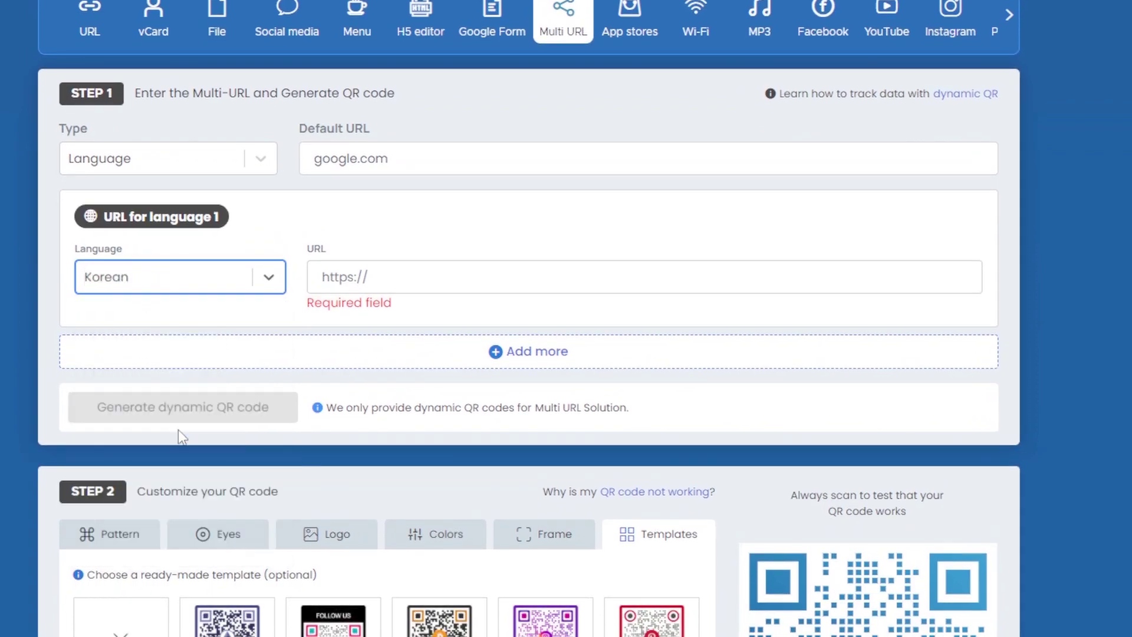
left_click(443, 279)
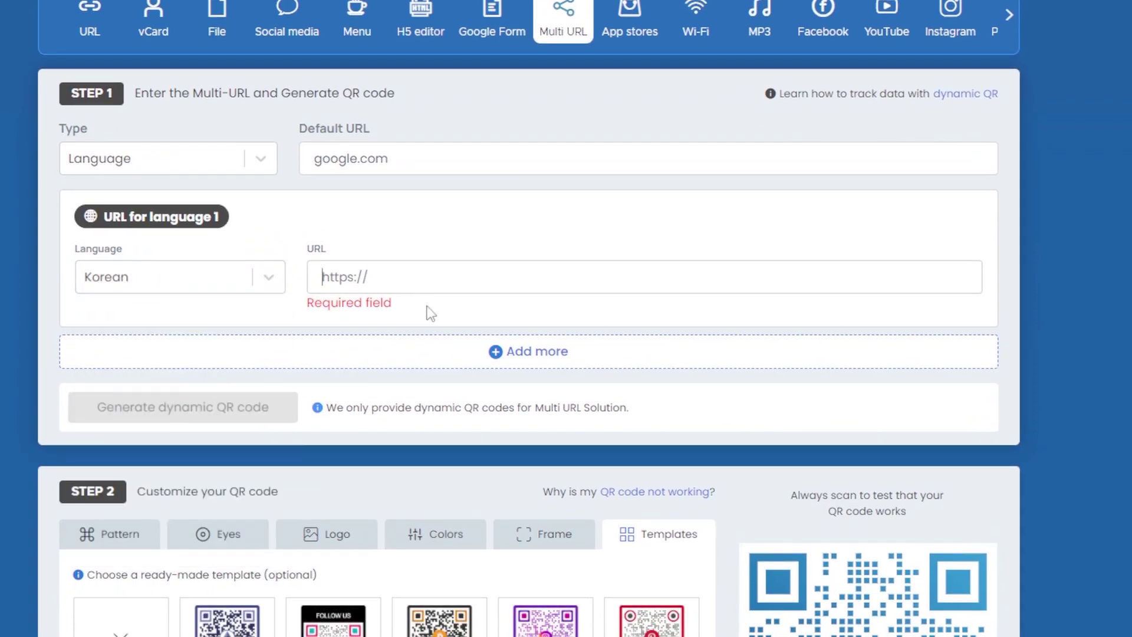
type("google")
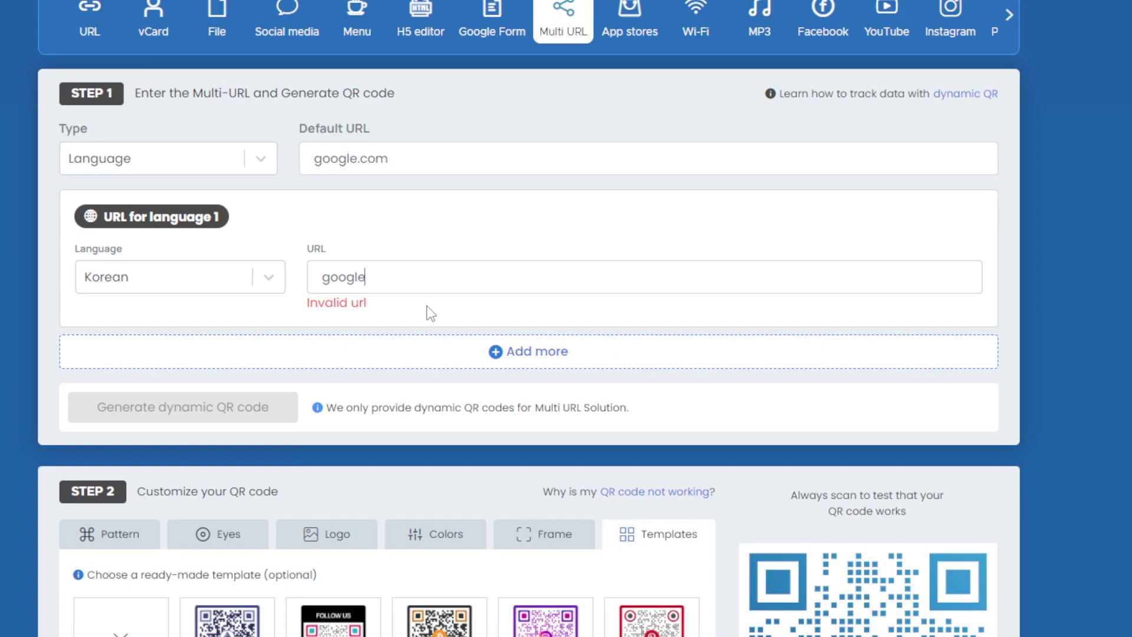
type(".ke")
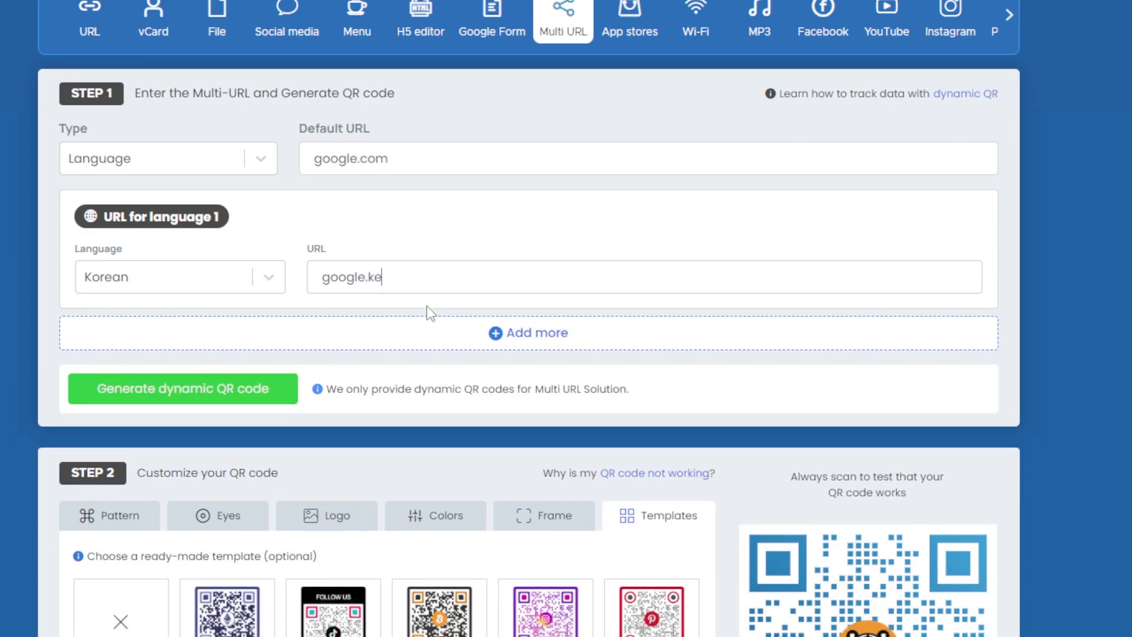
Step: Add a second language-based entry for Norwegian with the URL google.com
left_click(544, 337)
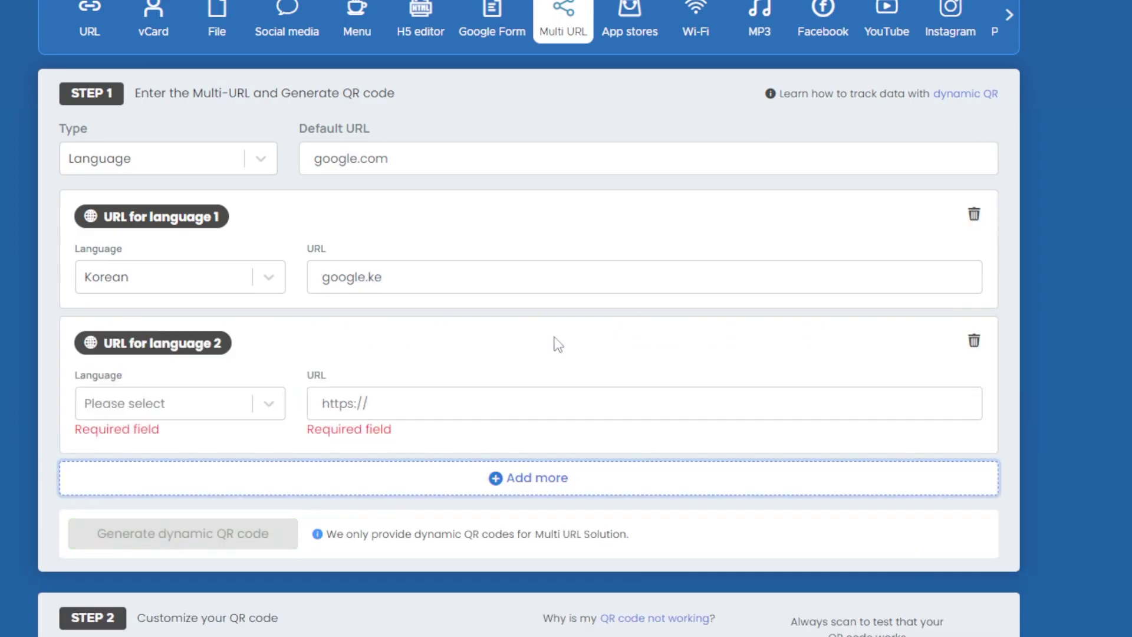
left_click(207, 396)
scroll(147, 555, "down", 18)
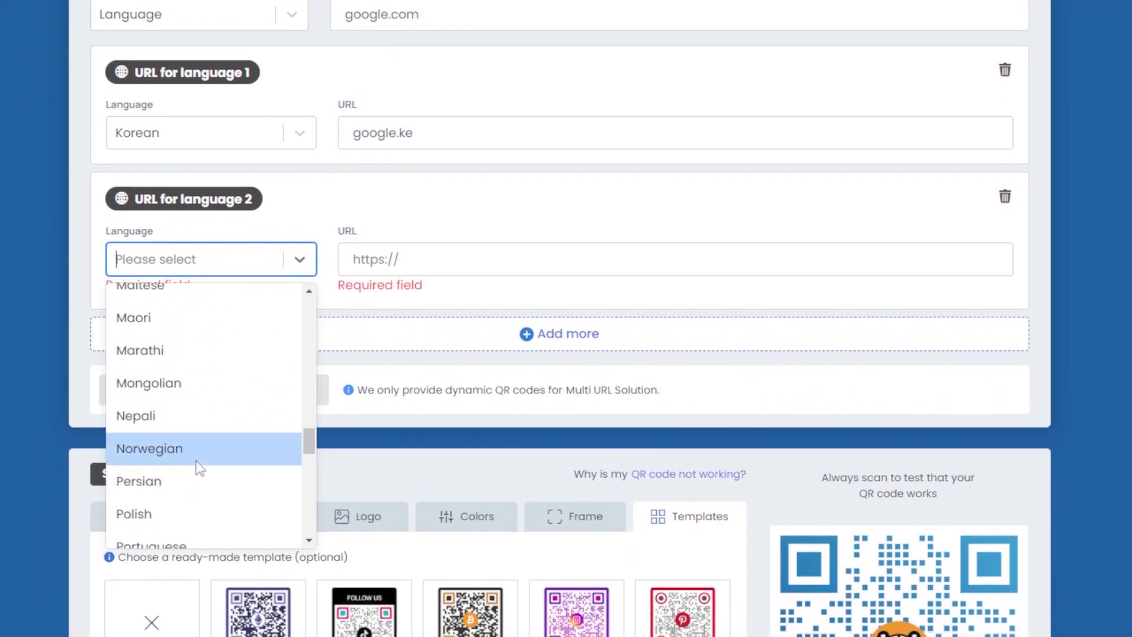
left_click(195, 481)
left_click(509, 280)
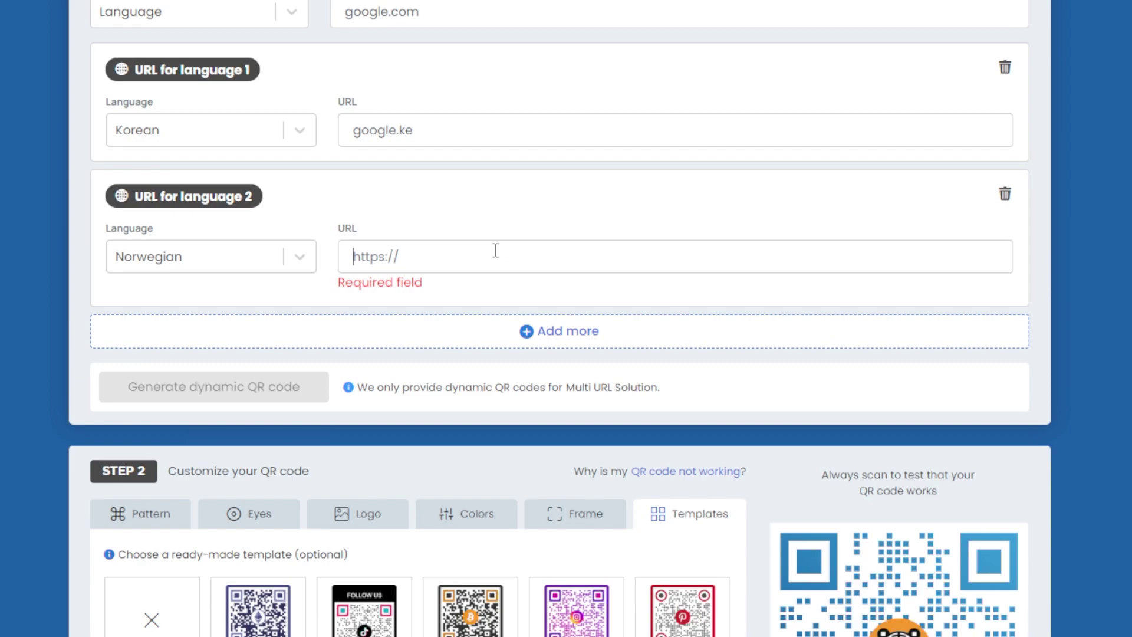
type("googl")
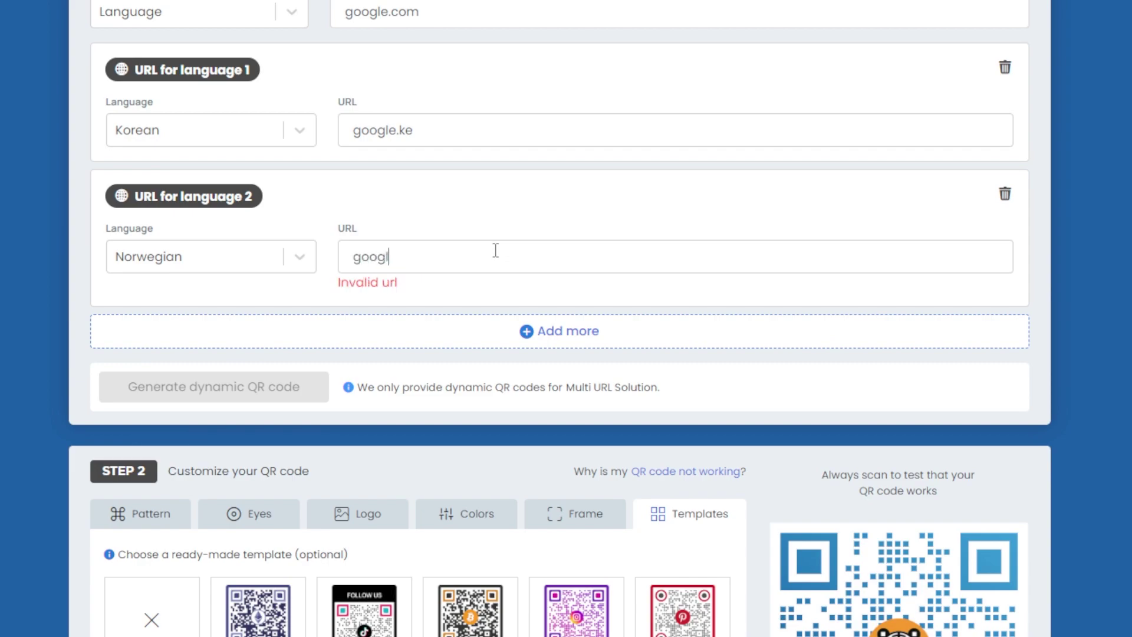
type("e.com")
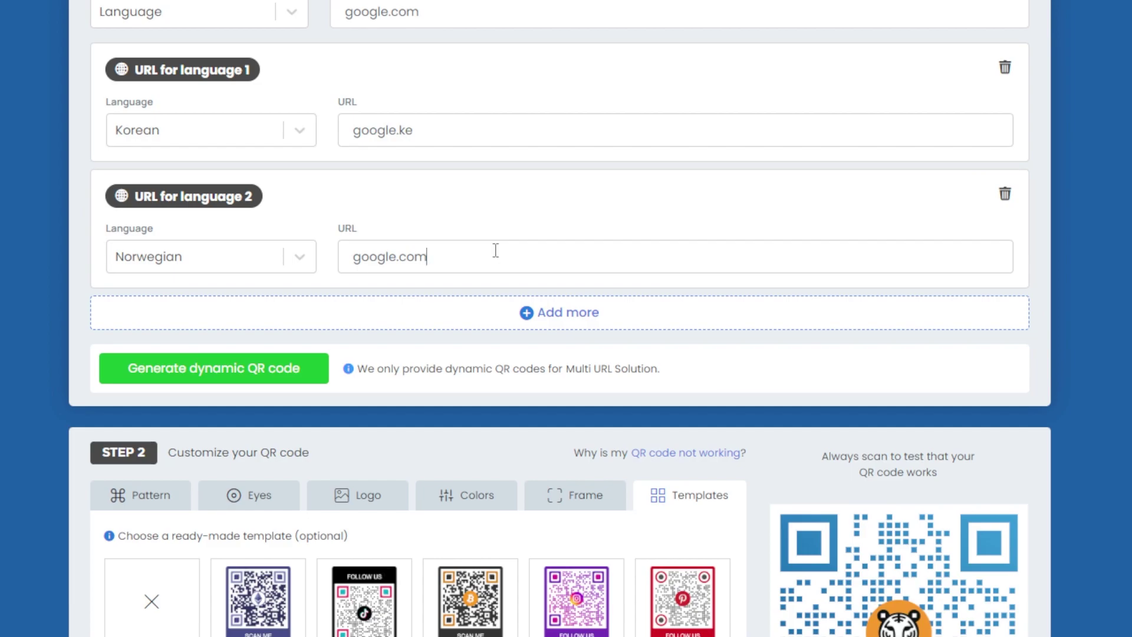
Step: Switch the Multi URL type from Language to Geo-Fencing
scroll(316, 159, "up", 2)
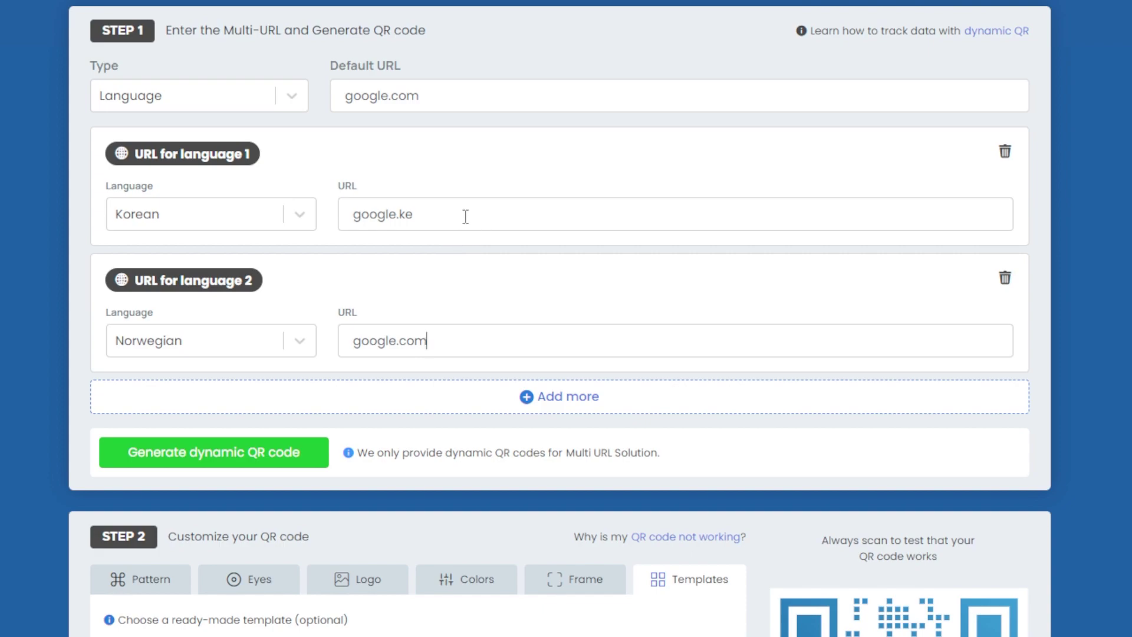
scroll(217, 124, "up", 1)
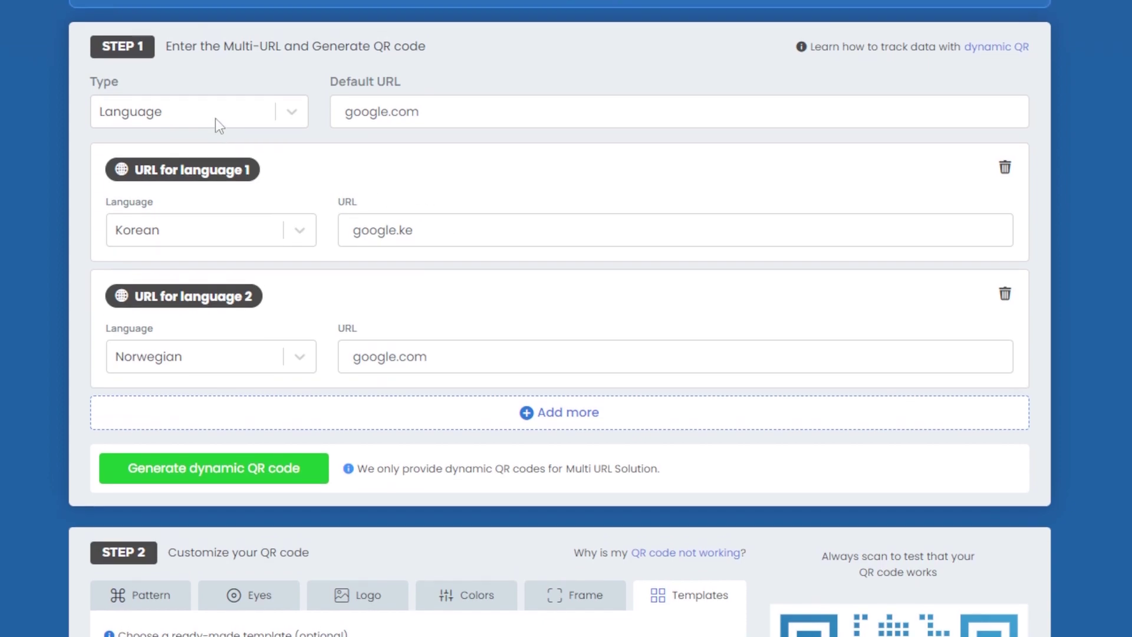
left_click(217, 148)
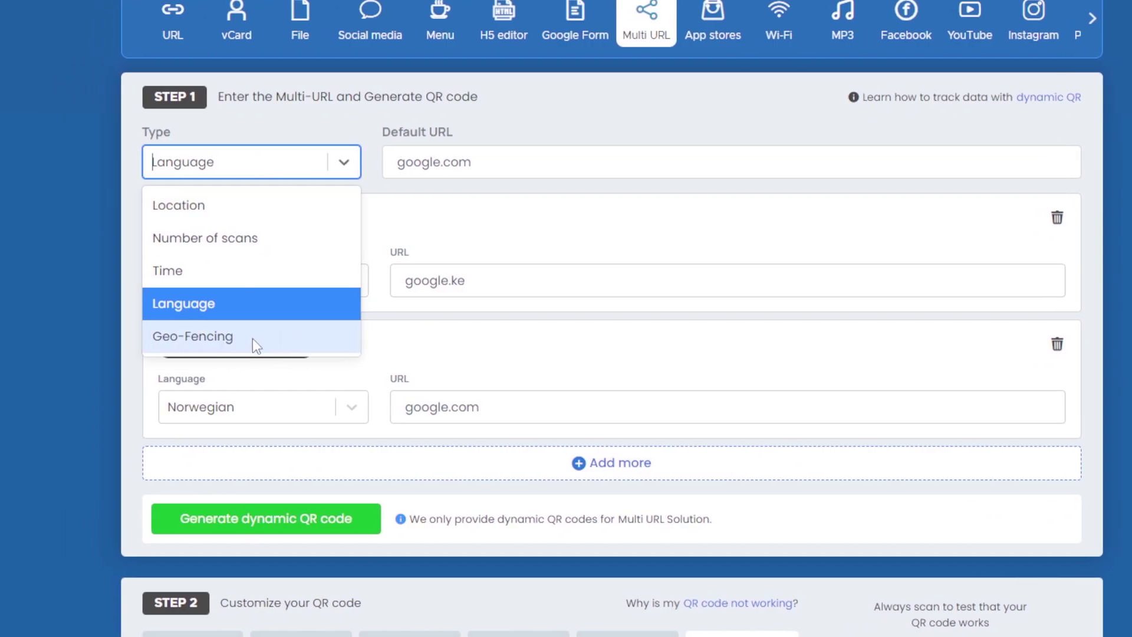
left_click(253, 338)
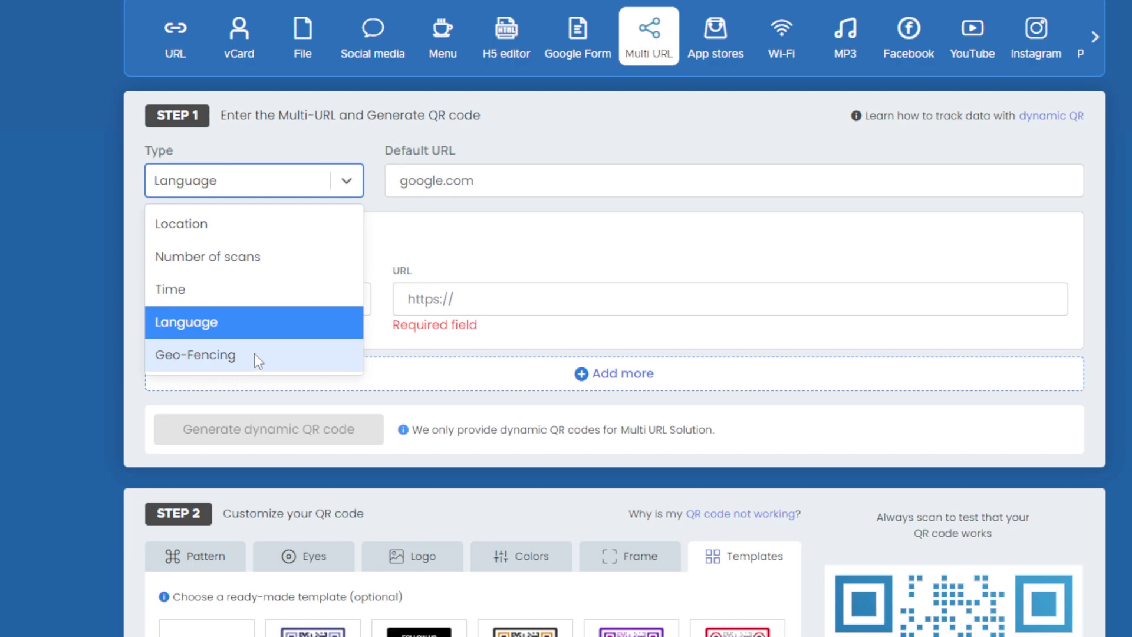
left_click(257, 356)
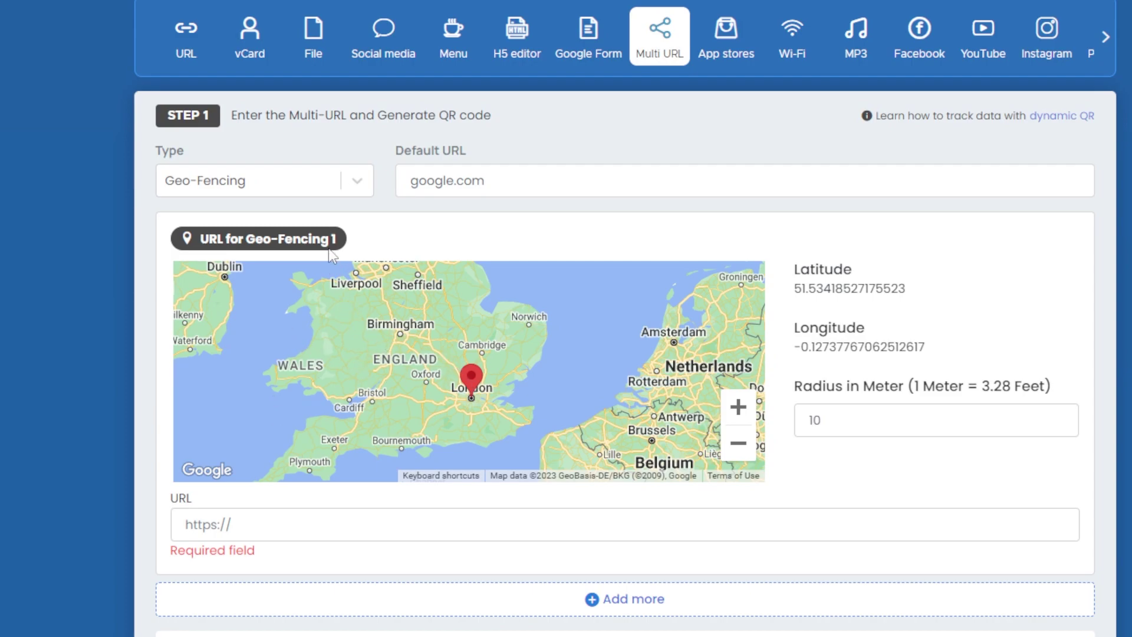
Step: Place the first geo-fence's marker in Paris, on the bank of the Seine beside the Tour Eiffel park
left_click_drag(585, 411, 495, 305)
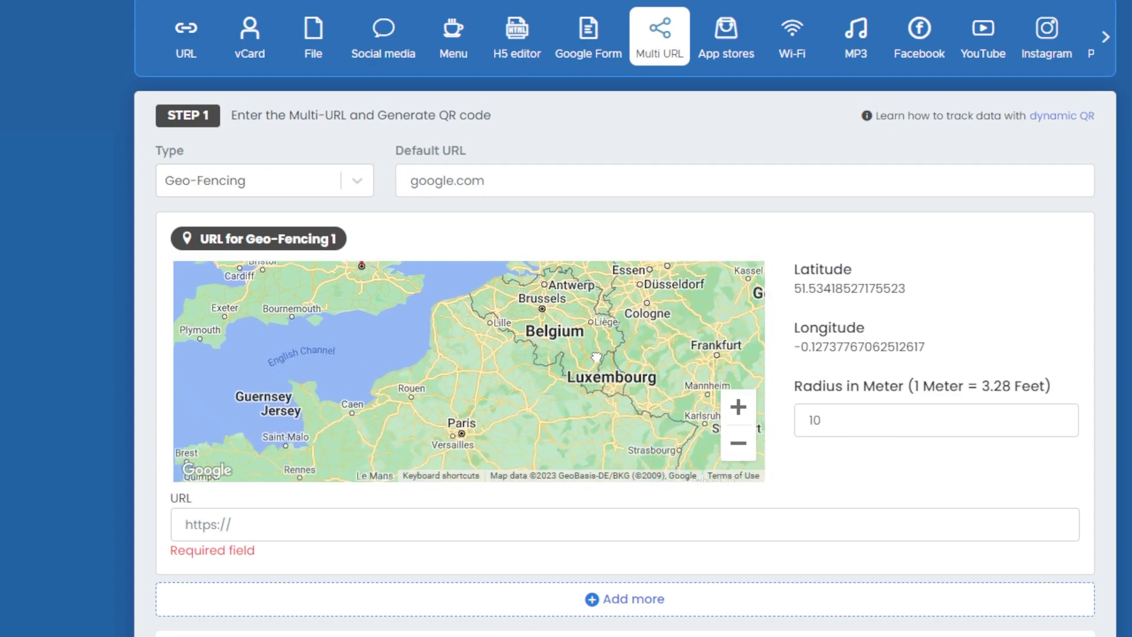
left_click_drag(525, 400, 606, 370)
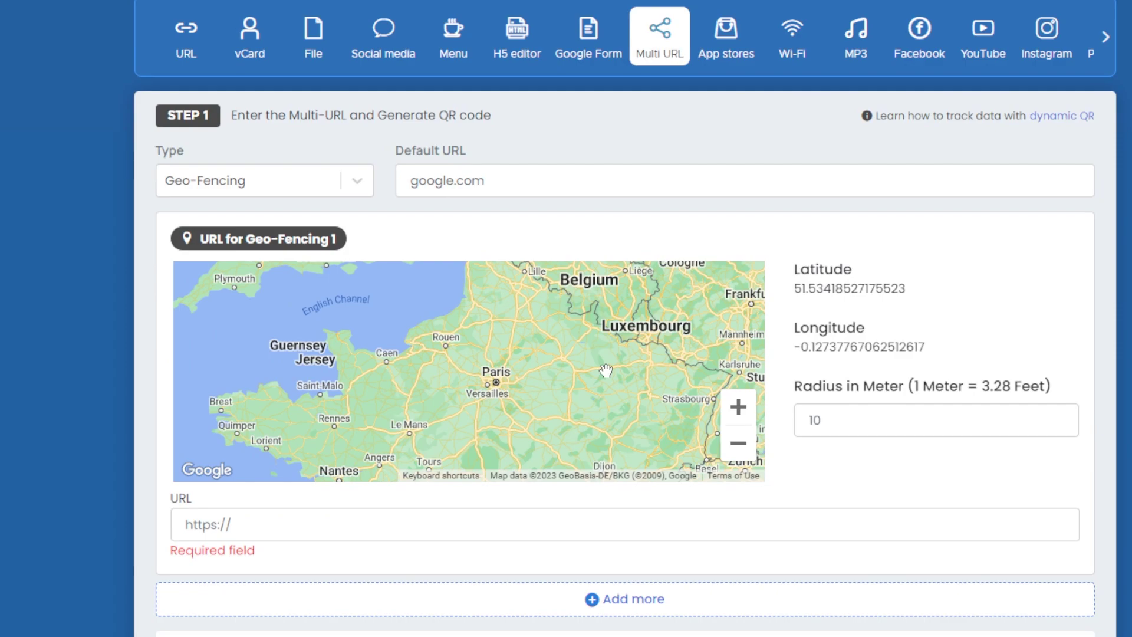
scroll(496, 382, "up", 3)
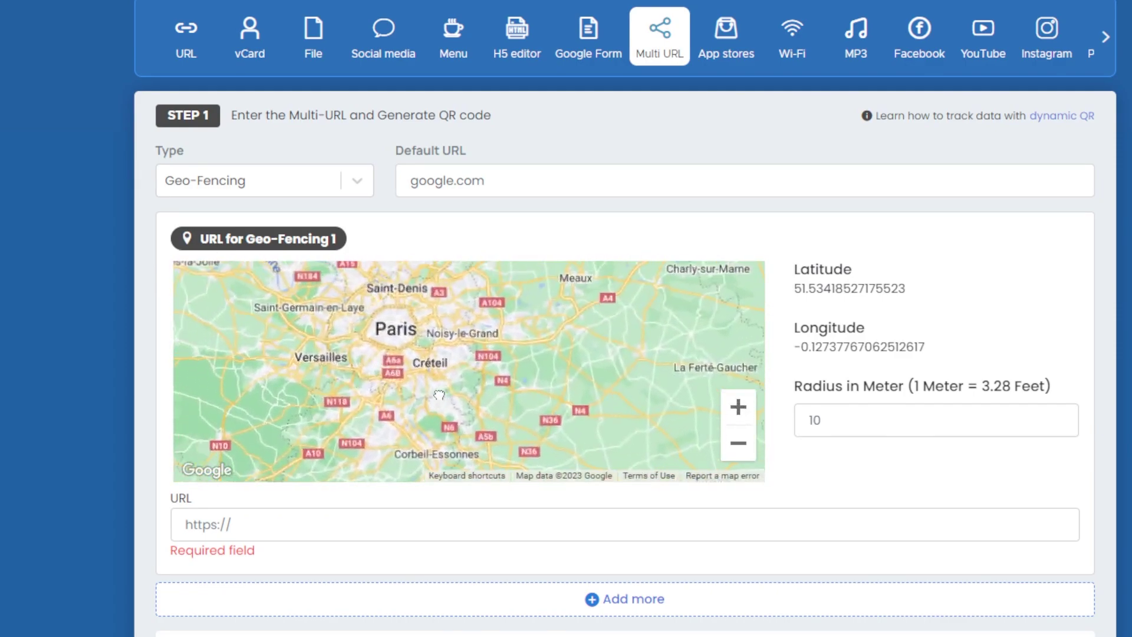
left_click(738, 407)
left_click(738, 406)
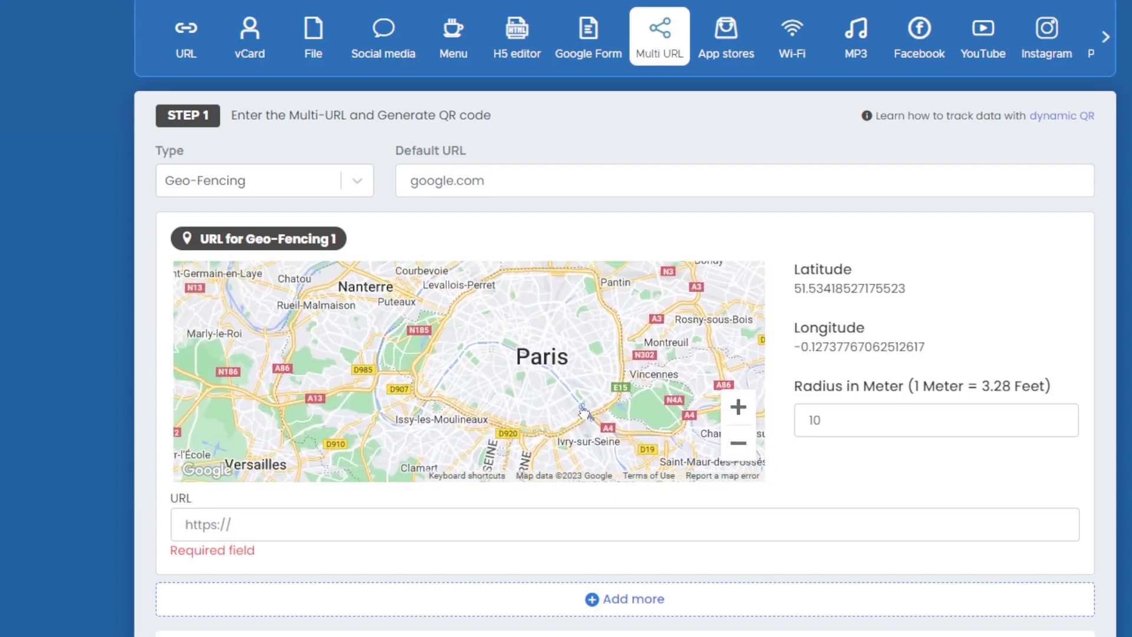
left_click(738, 406)
left_click(739, 406)
left_click_drag(548, 308, 548, 345)
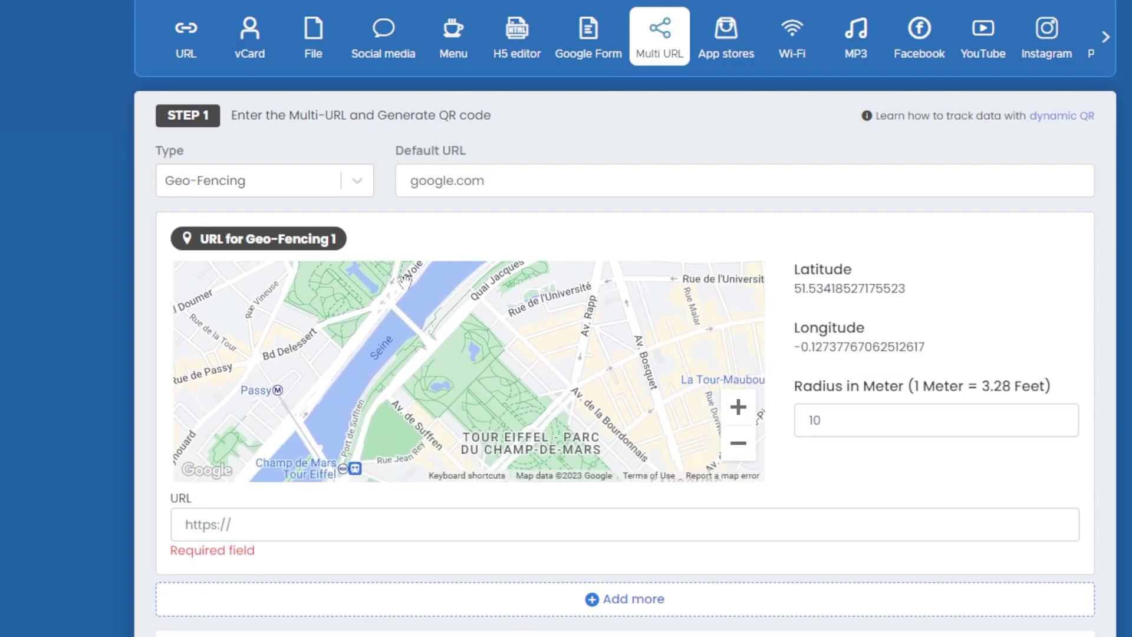
left_click(423, 347)
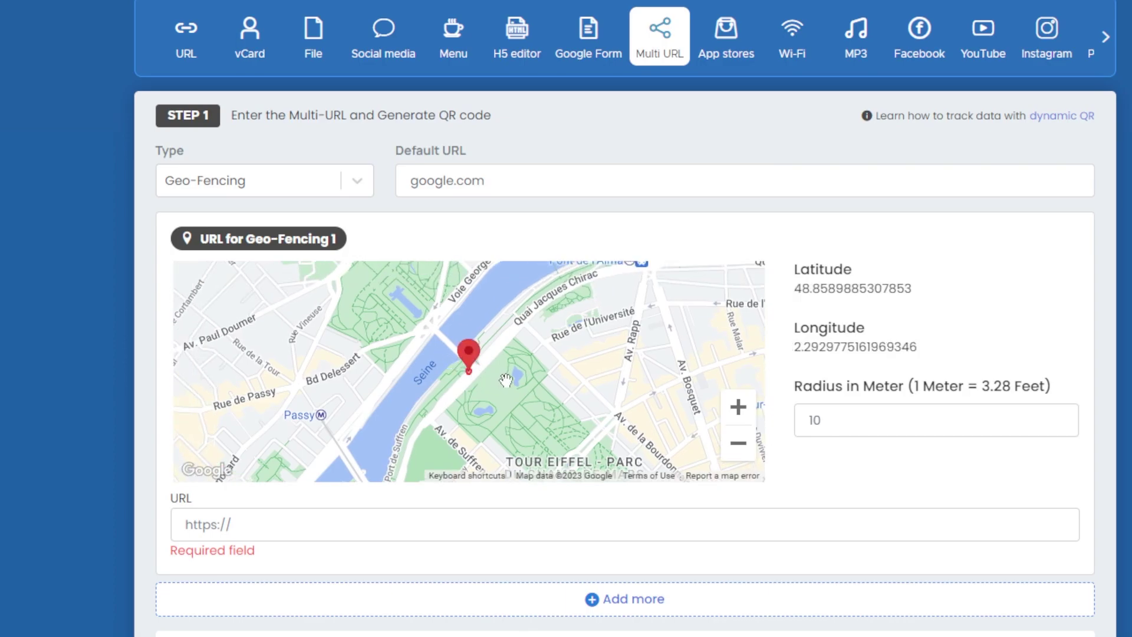
mouse_move(474, 352)
left_mouse_down()
mouse_move(473, 333)
mouse_move(467, 366)
left_mouse_up()
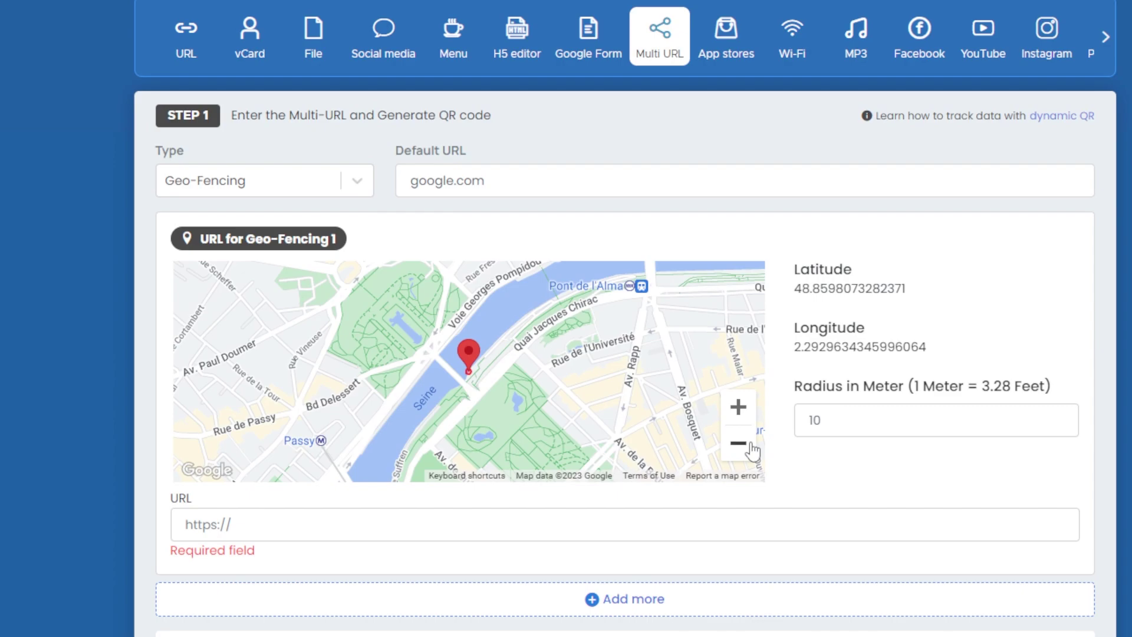
Step: Set the first geo-fence's radius to 1000 meters and its URL to google.fr
double_click(888, 426)
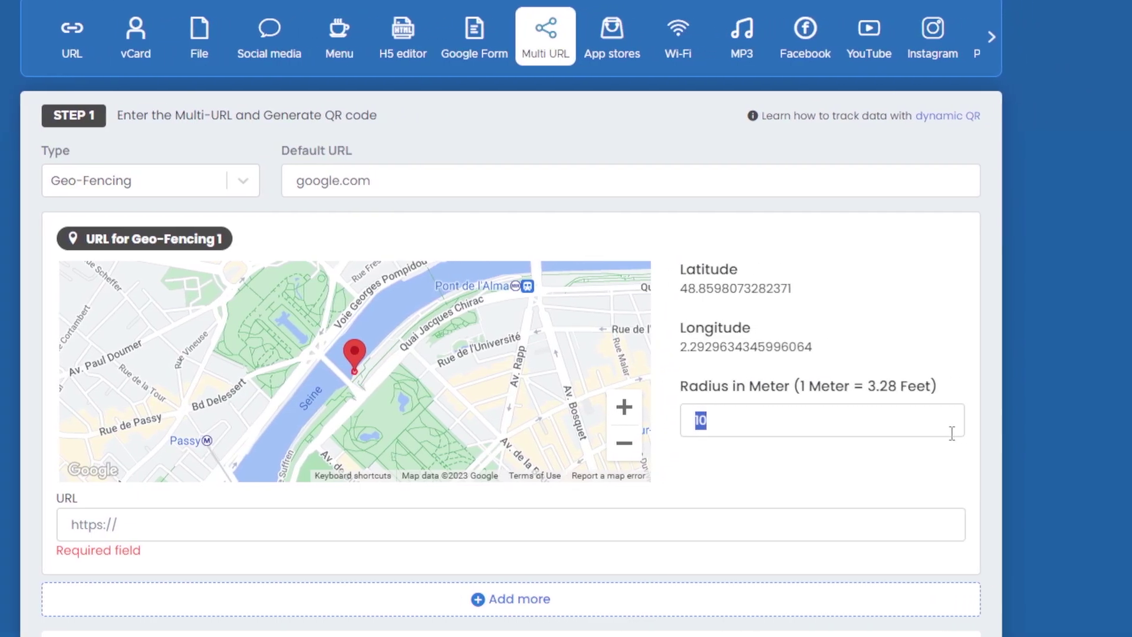
type("1000")
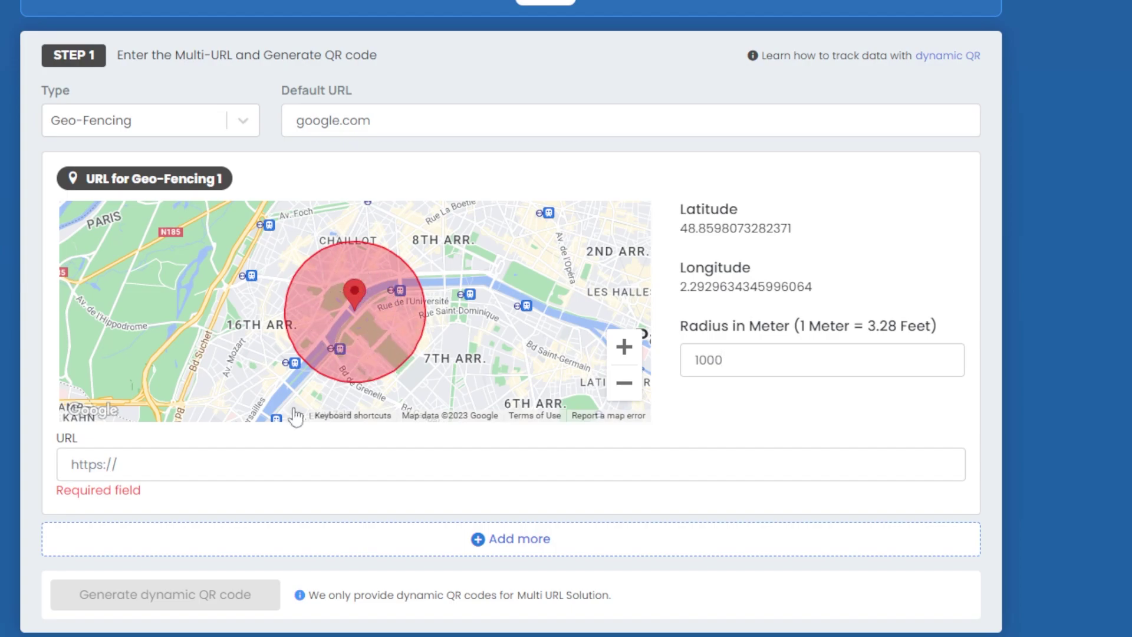
left_click(187, 469)
type("google.fr")
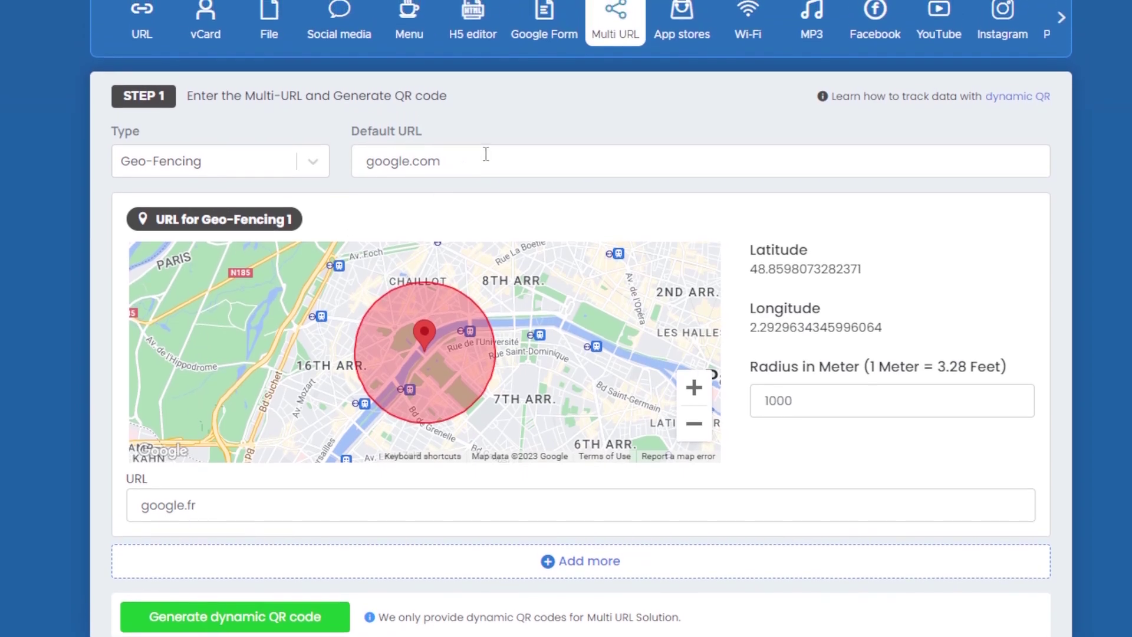
scroll(494, 196, "down", 10)
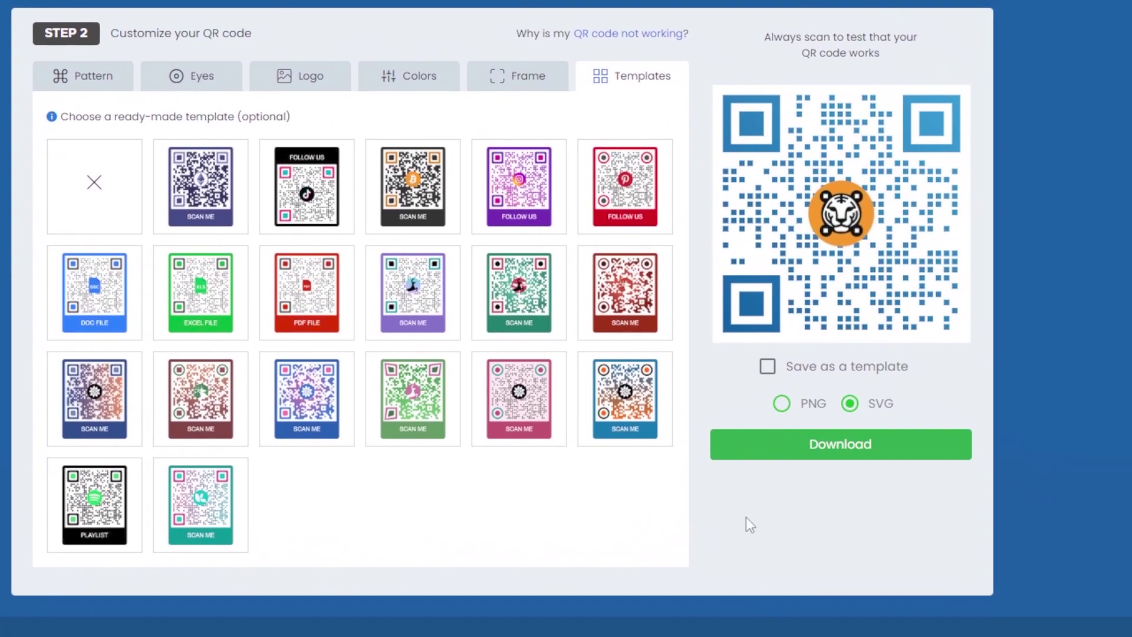
scroll(745, 519, "up", 10)
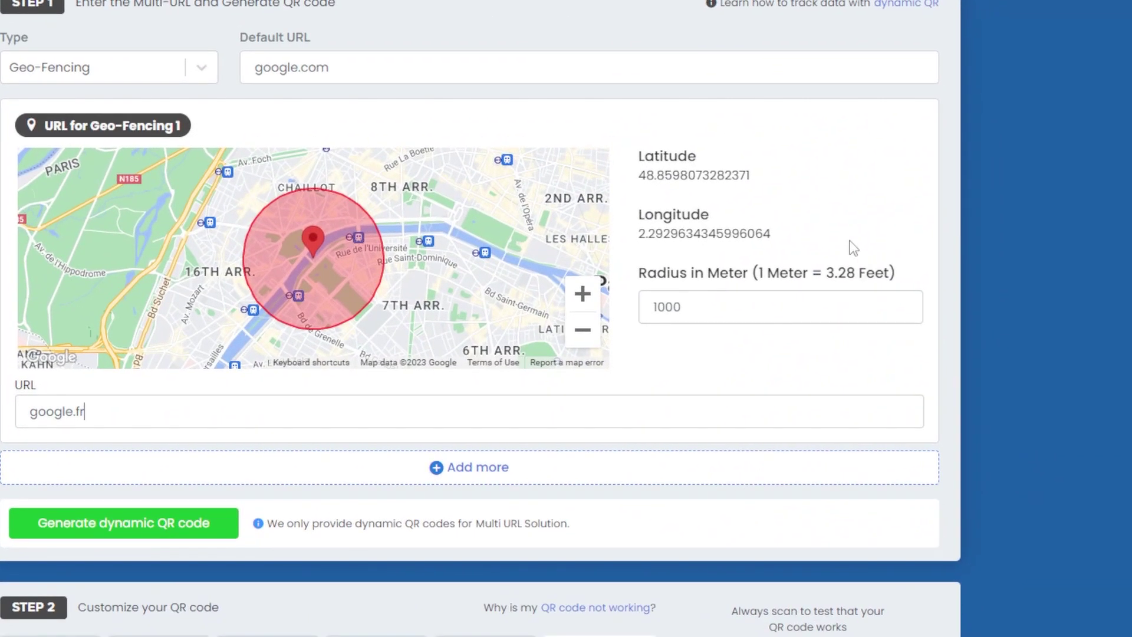